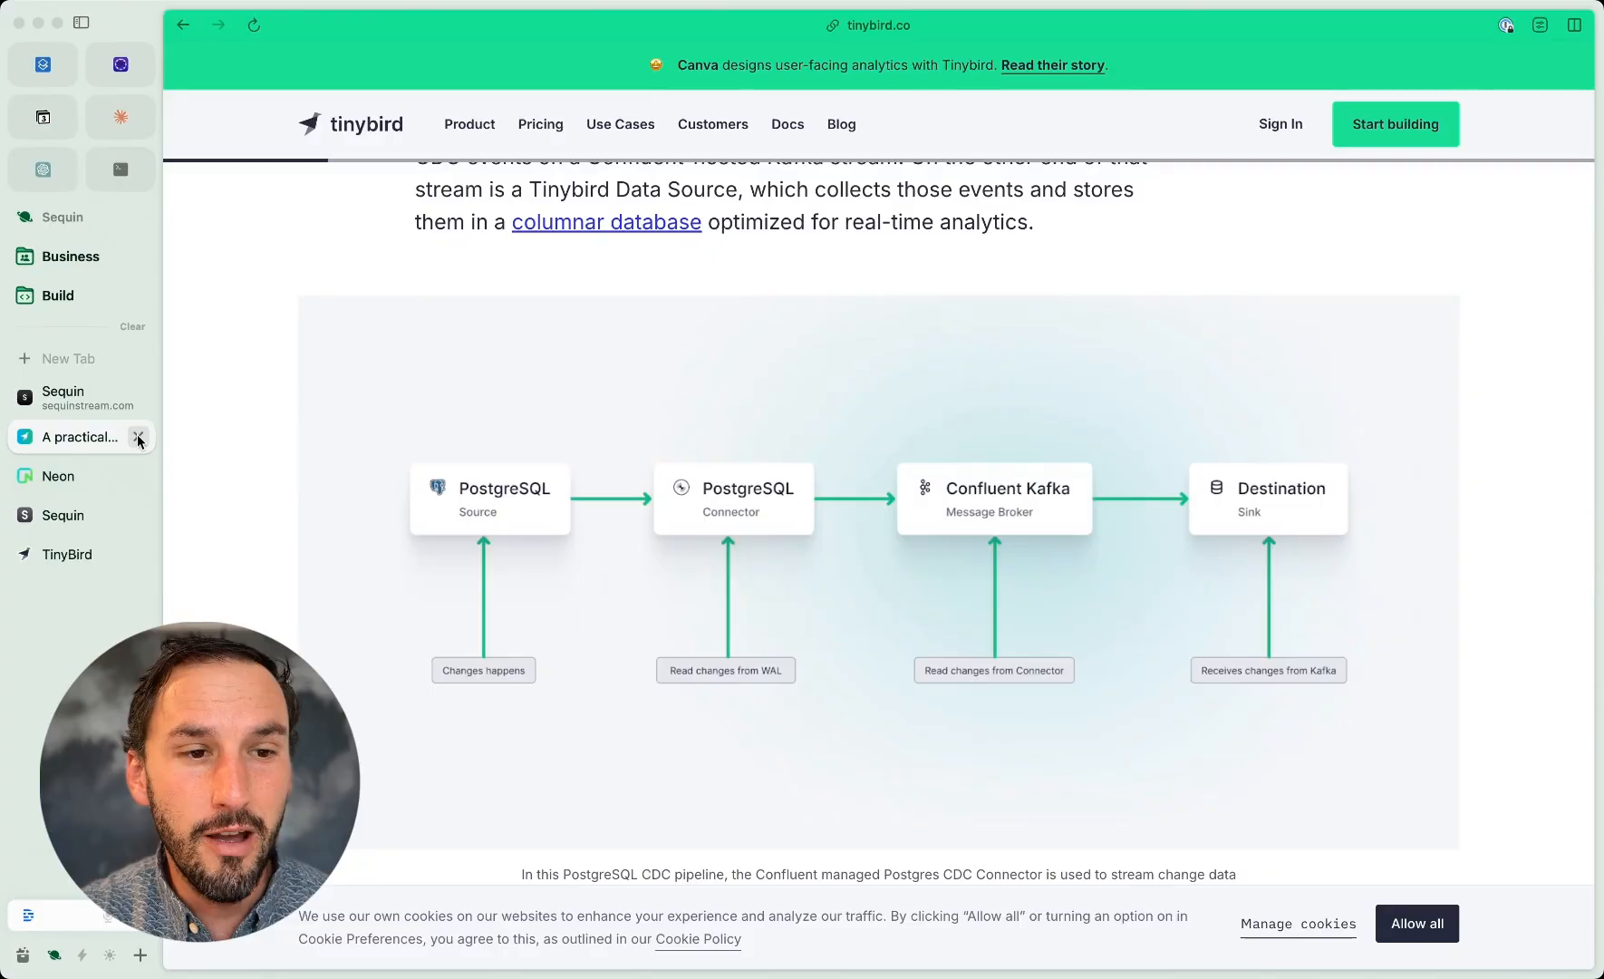
Step: Switch to the Neon console and view the rows of the orders table in neondb
left_click(139, 437)
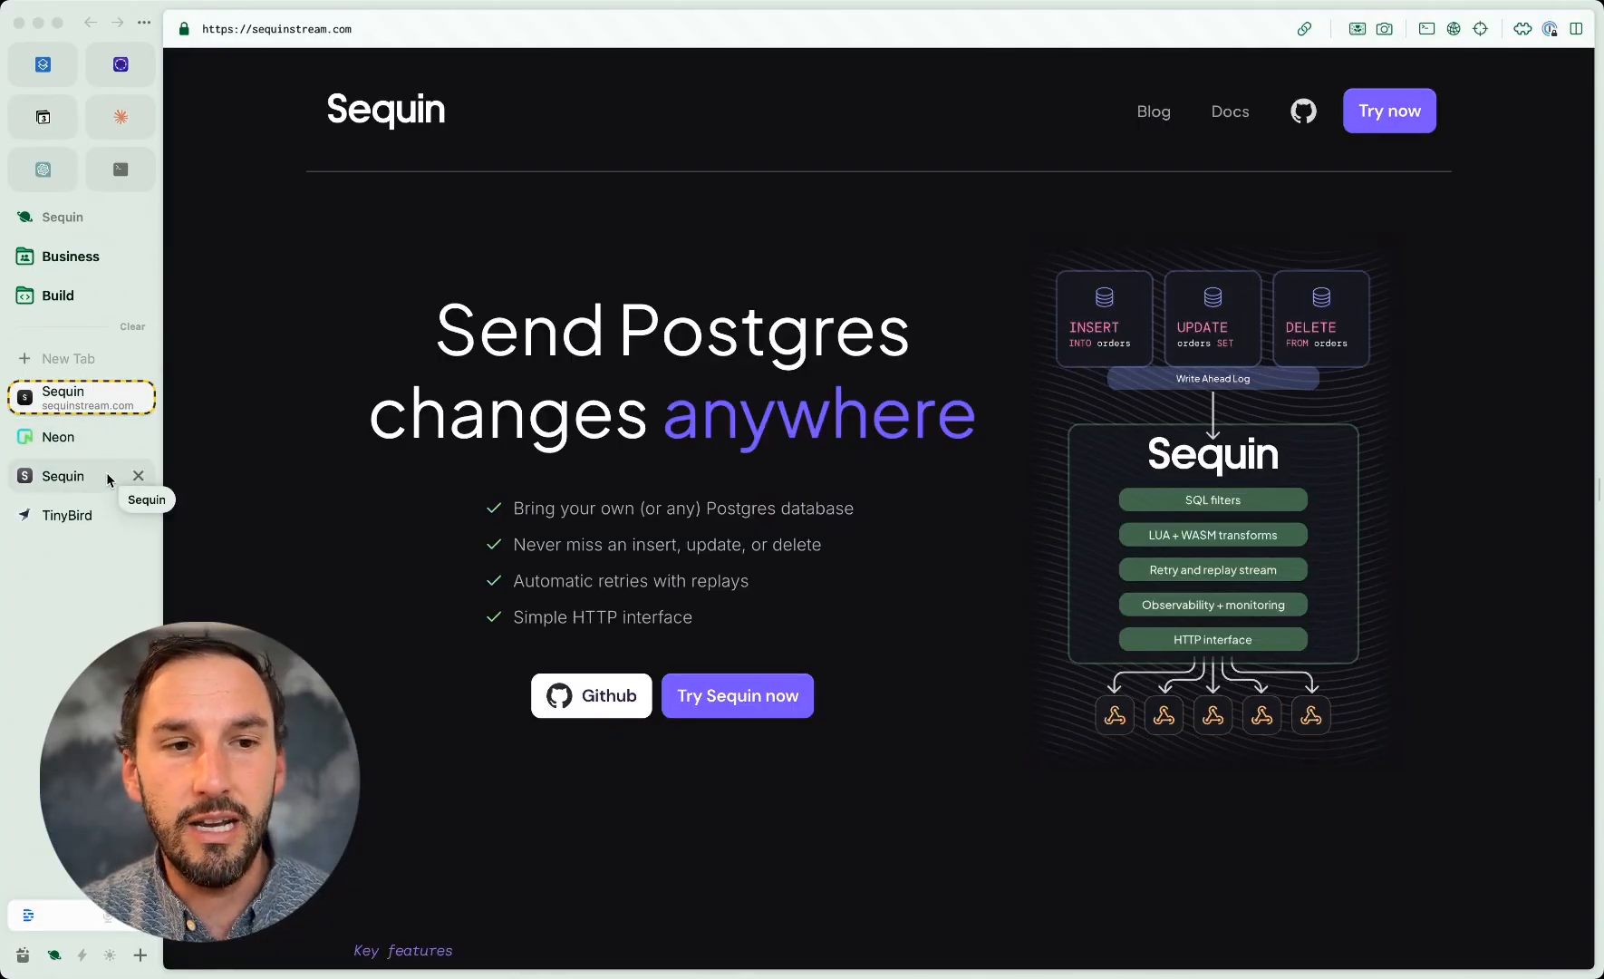
left_click(96, 439)
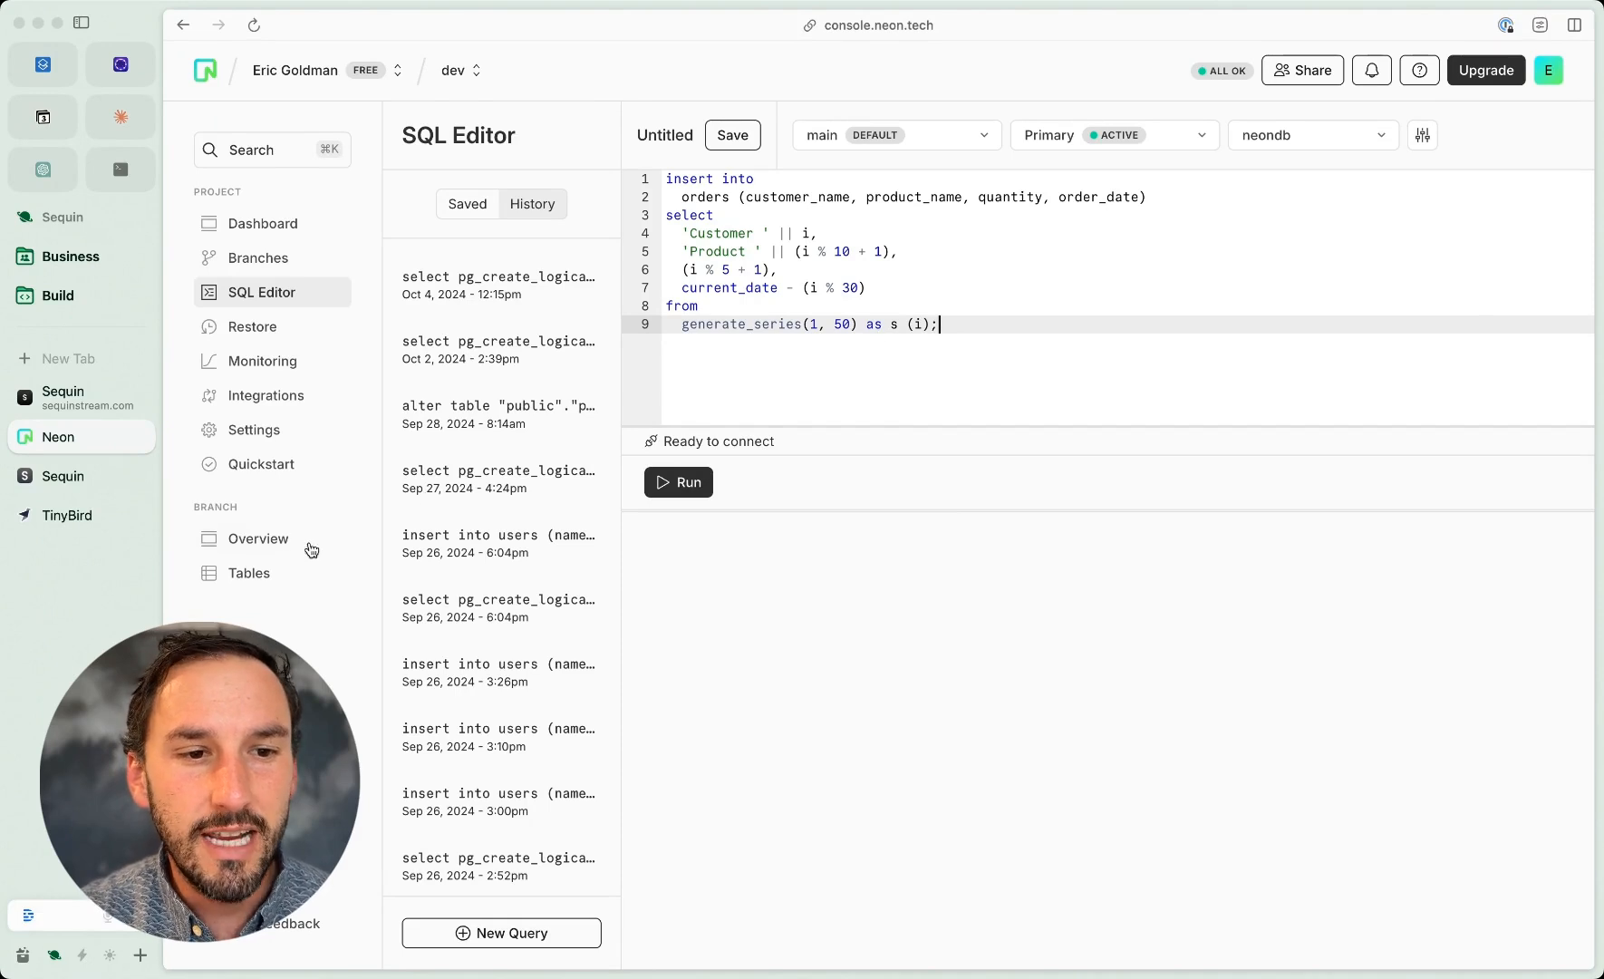
left_click(250, 577)
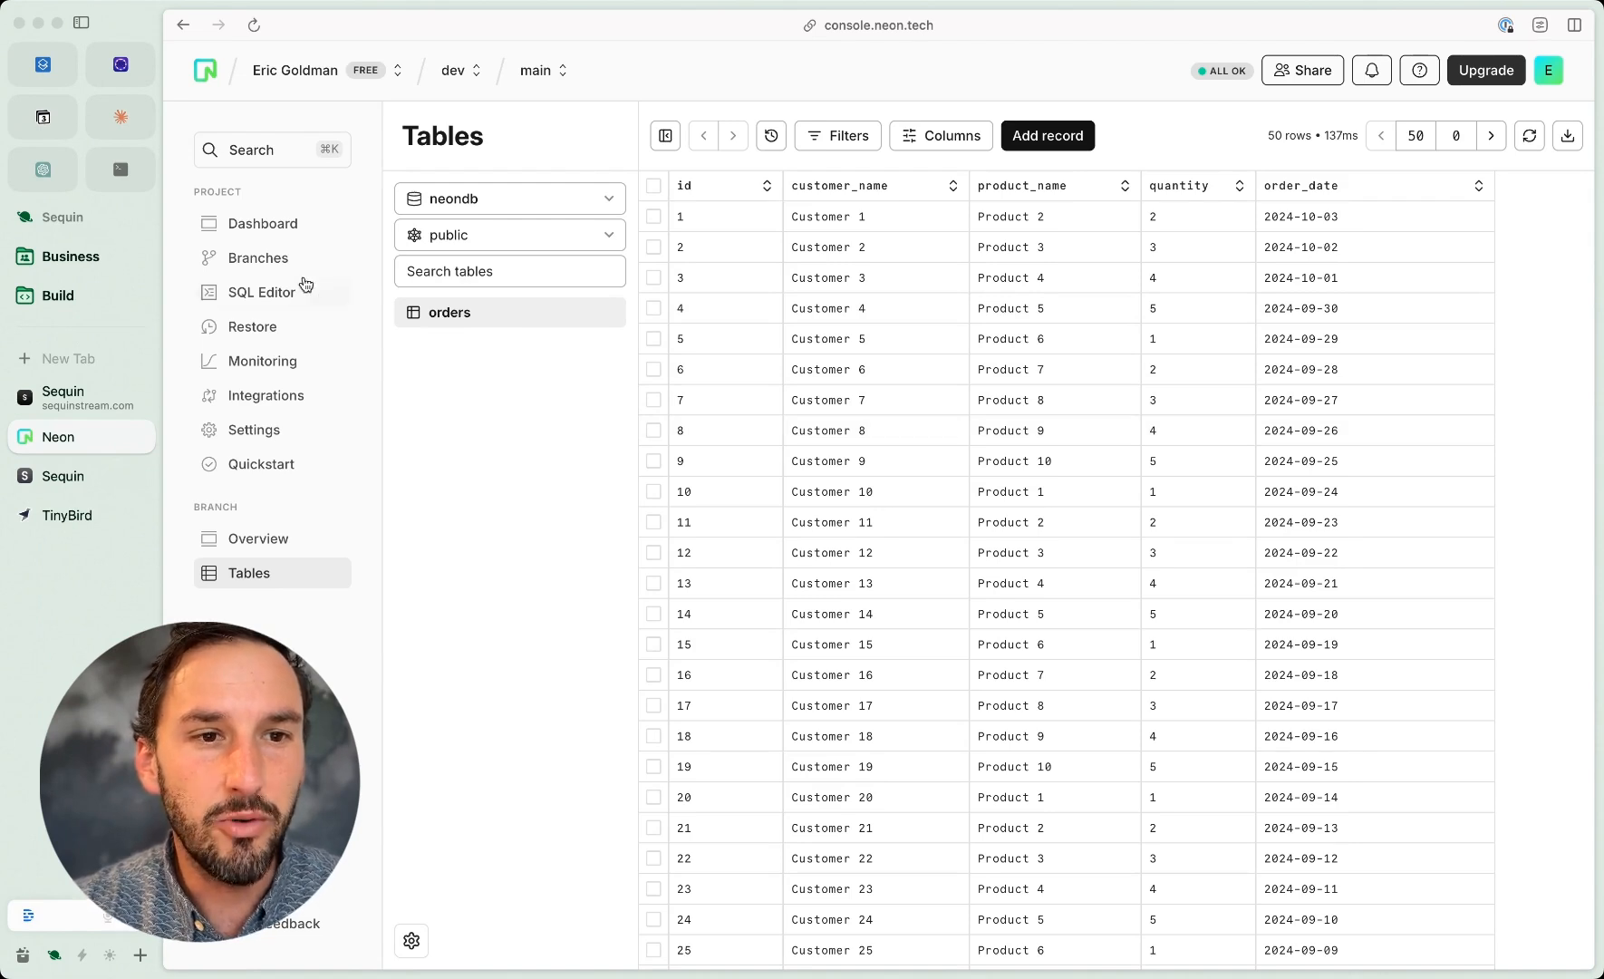
Step: Reveal the password in the Neon project's connection string and copy the full string from the project dashboard
left_click(271, 229)
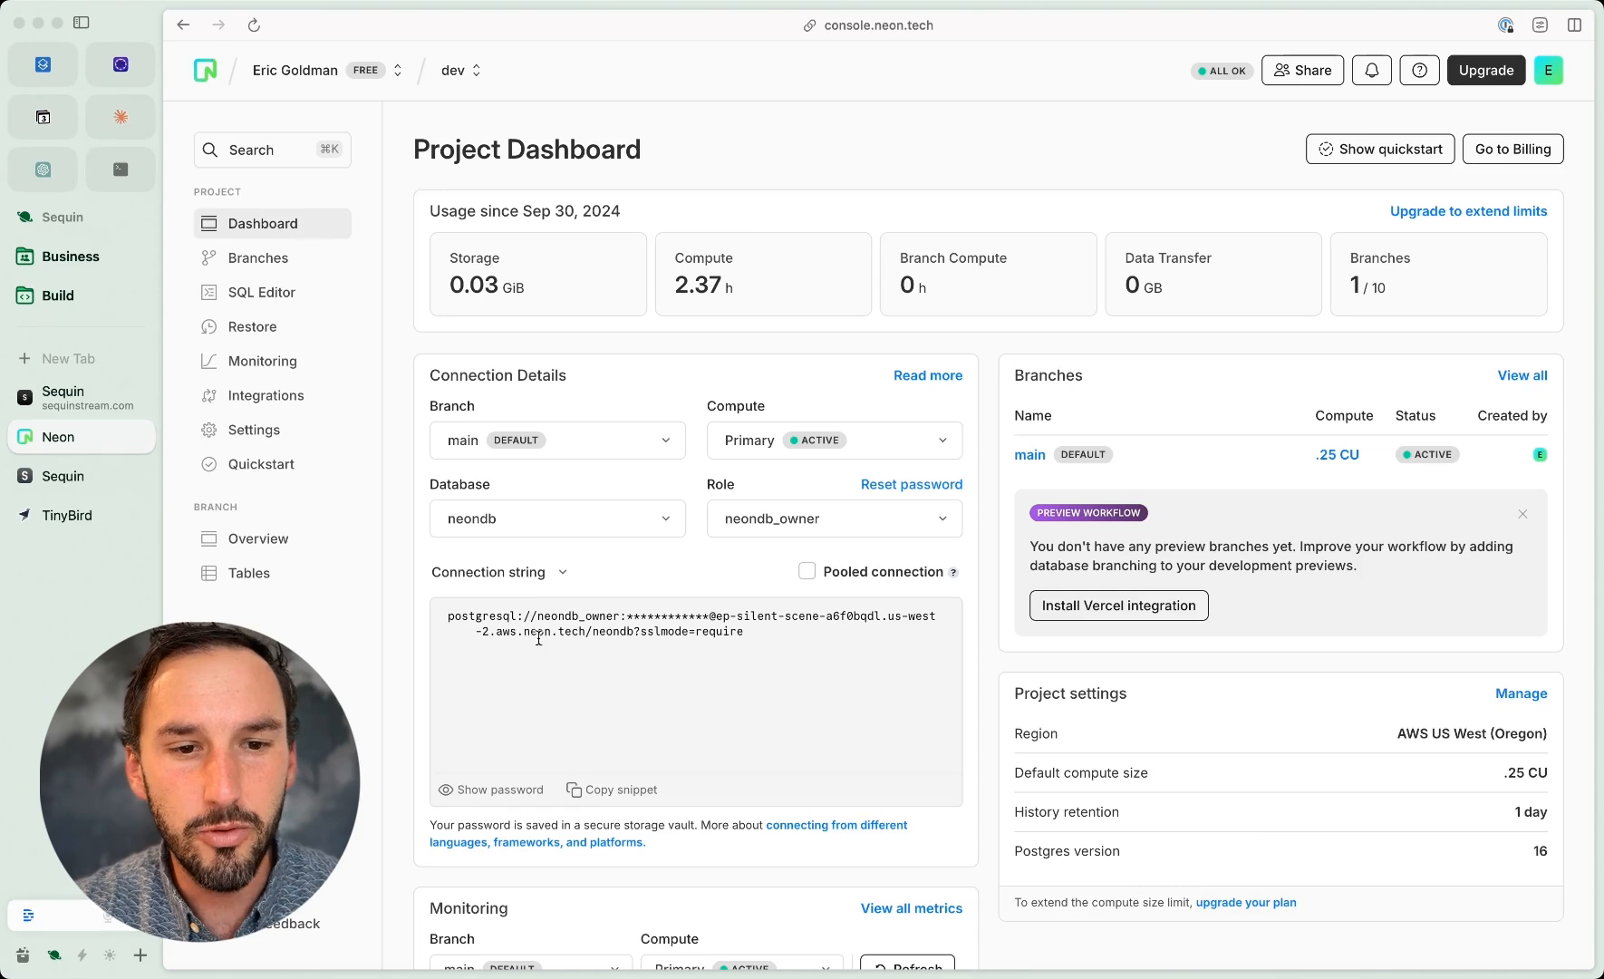
left_click(496, 790)
left_click(624, 789)
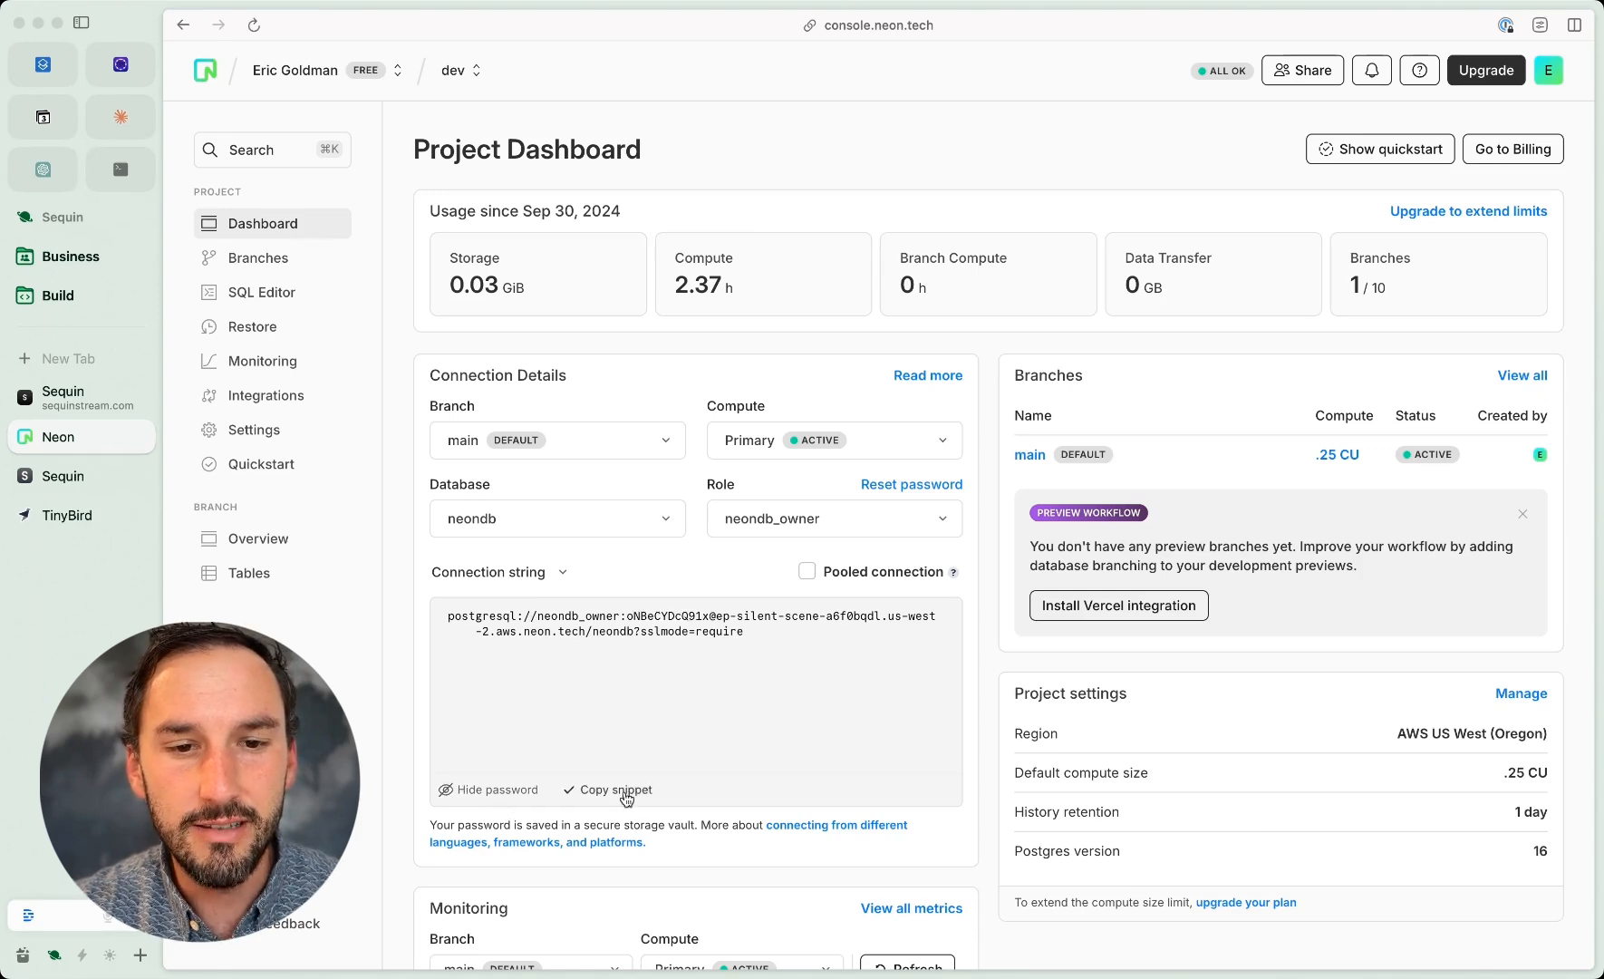
Step: Switch to the Sequin console and connect a database named neon, autofilling its details and password from the copied connection string
left_click(73, 476)
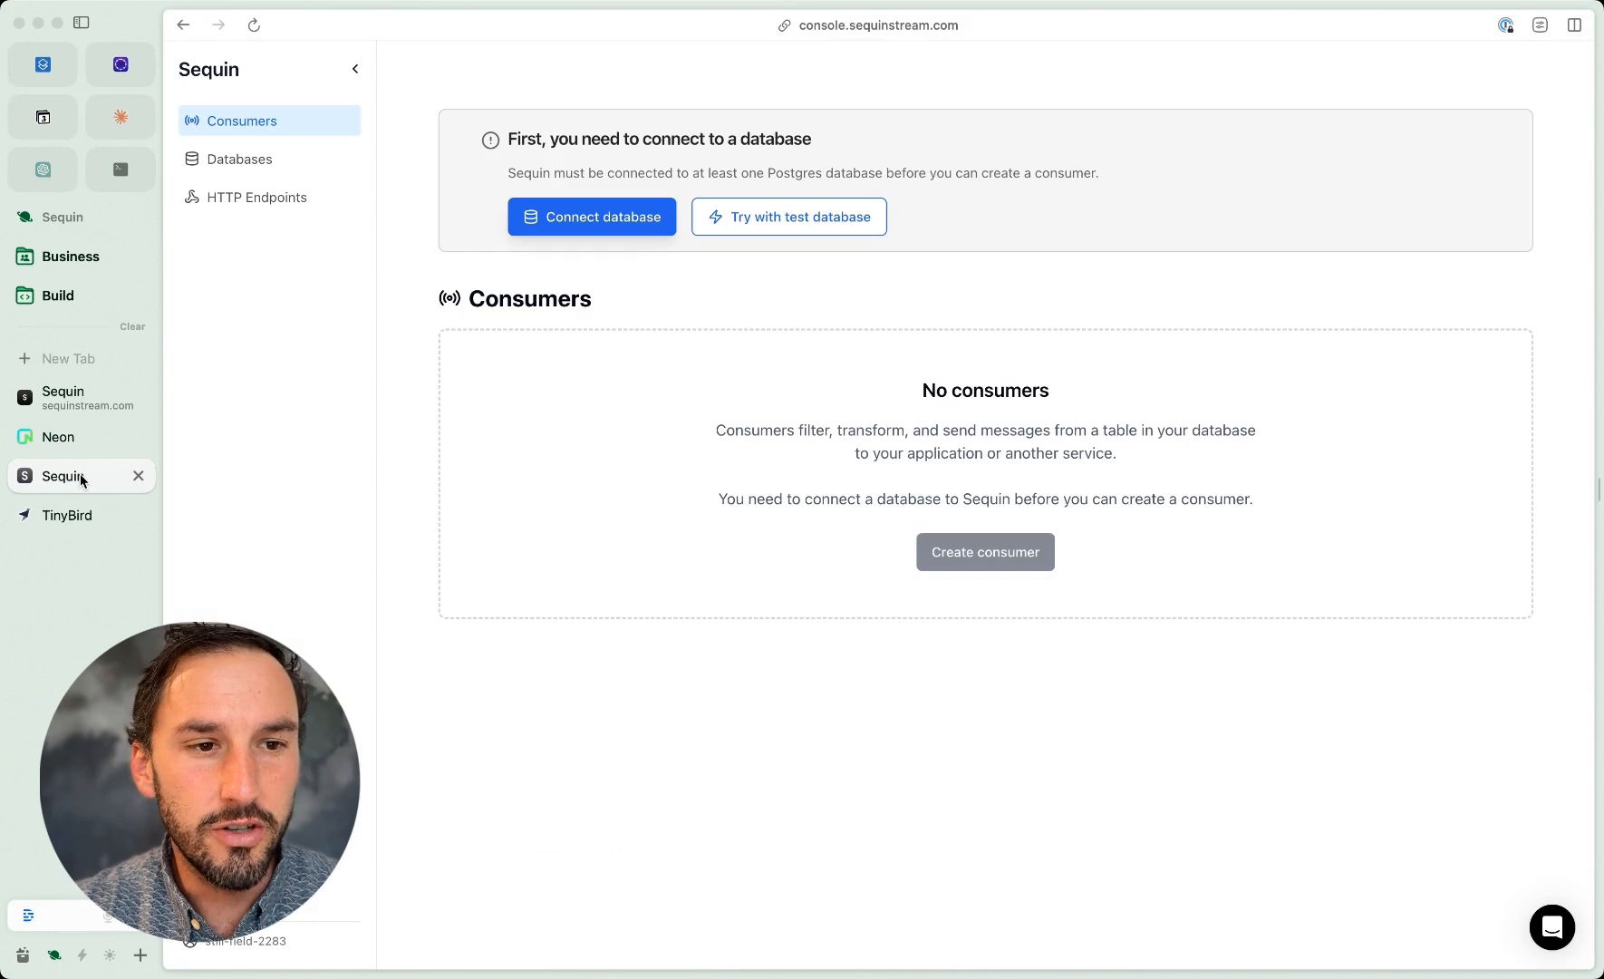
left_click(651, 225)
left_click(641, 262)
key("super+v")
left_click(544, 378)
scroll(720, 480, "down", 10)
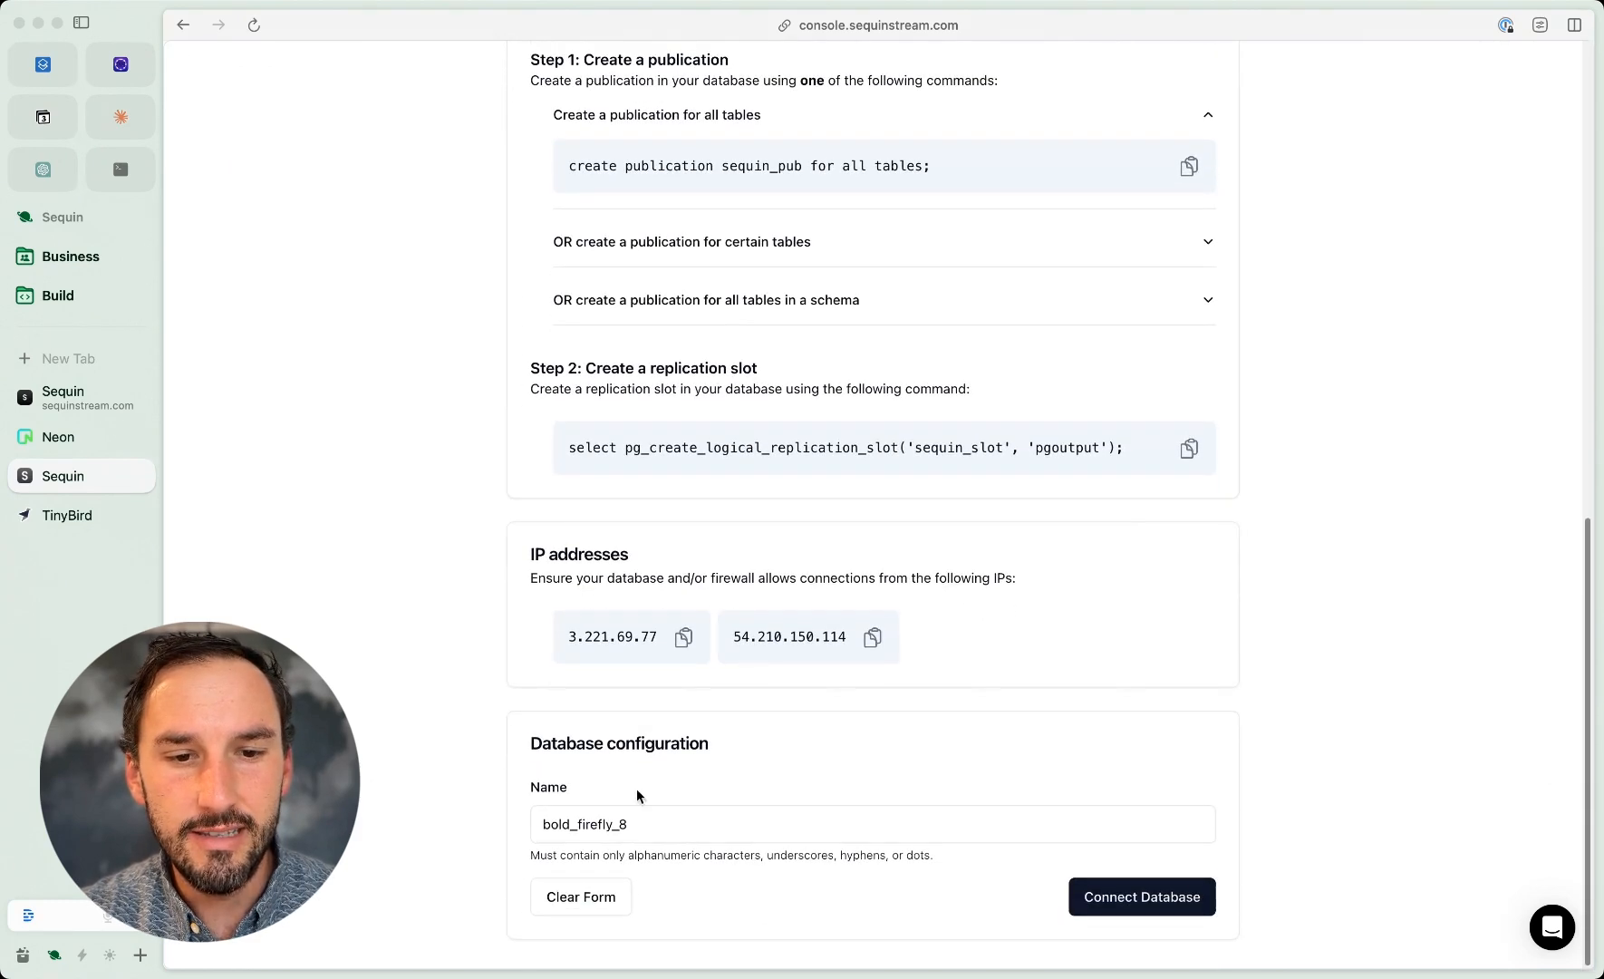
left_click(638, 829)
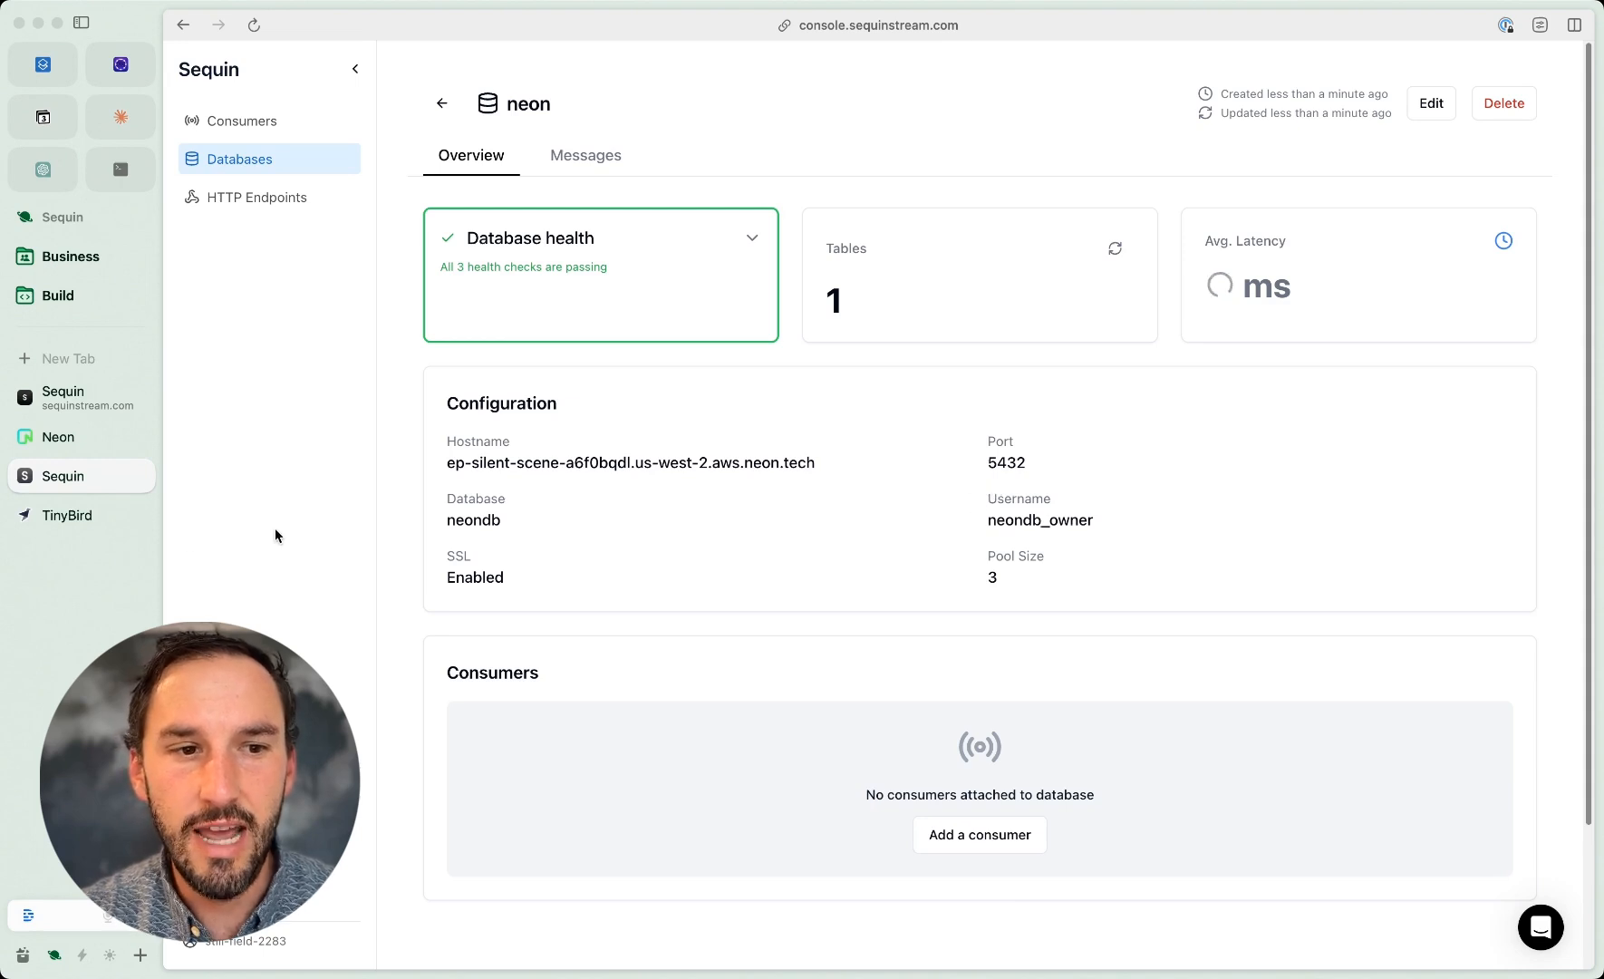
Step: Switch to TinyBird, start an Events API data source and copy the events URL from its cURL snippet
left_click(75, 523)
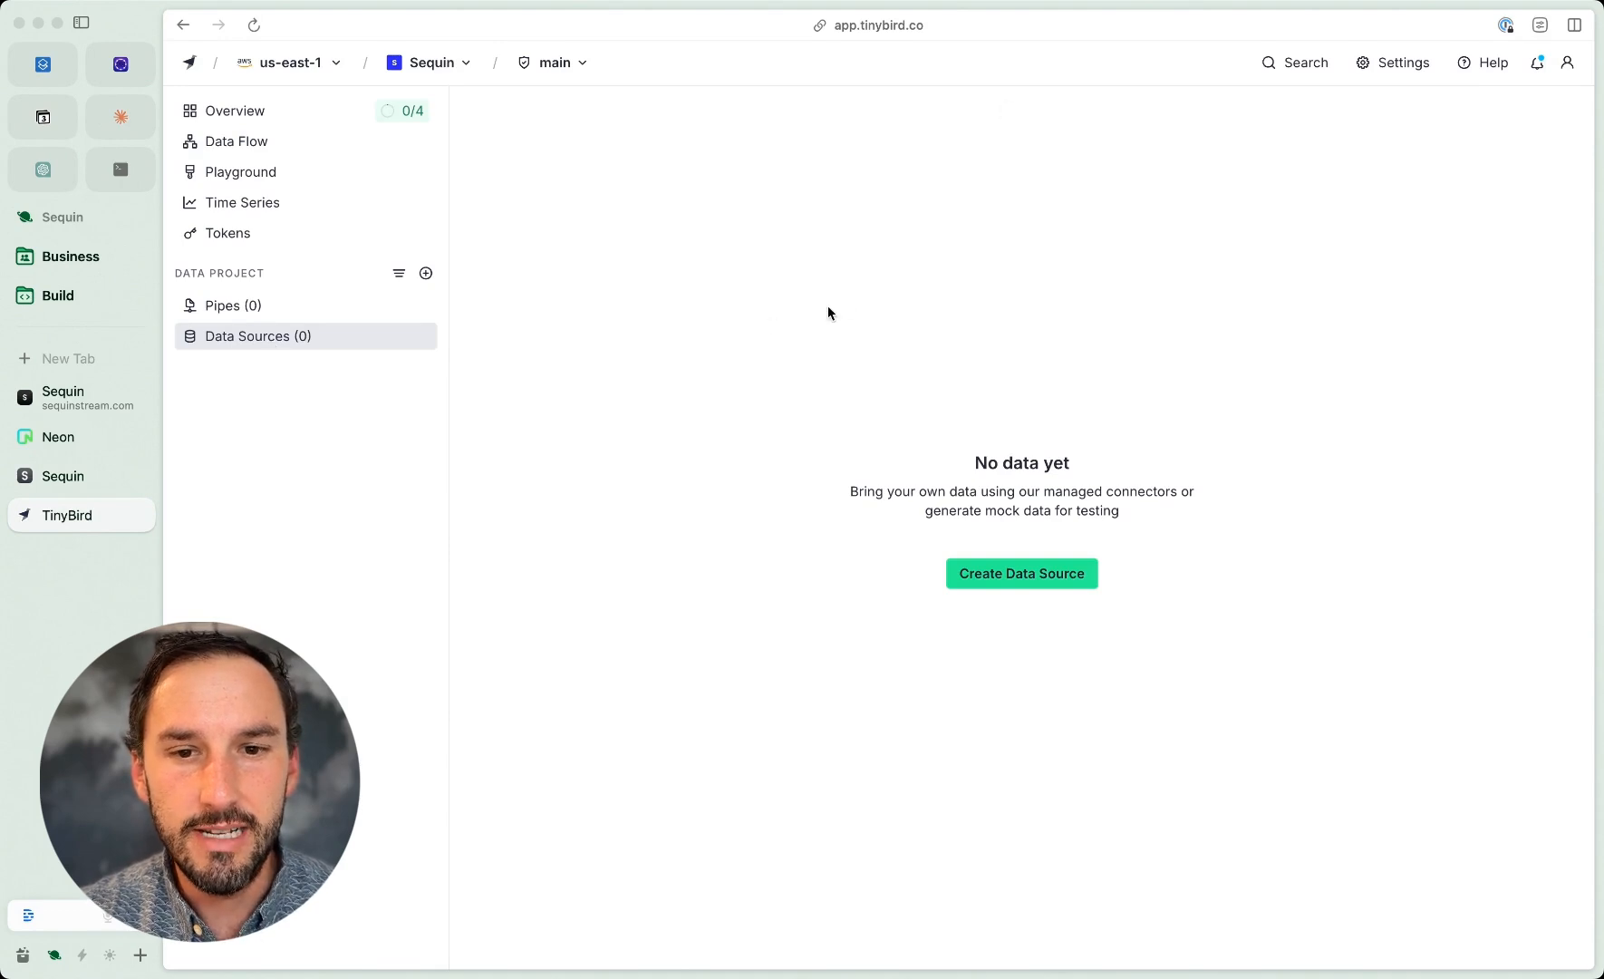
left_click(999, 573)
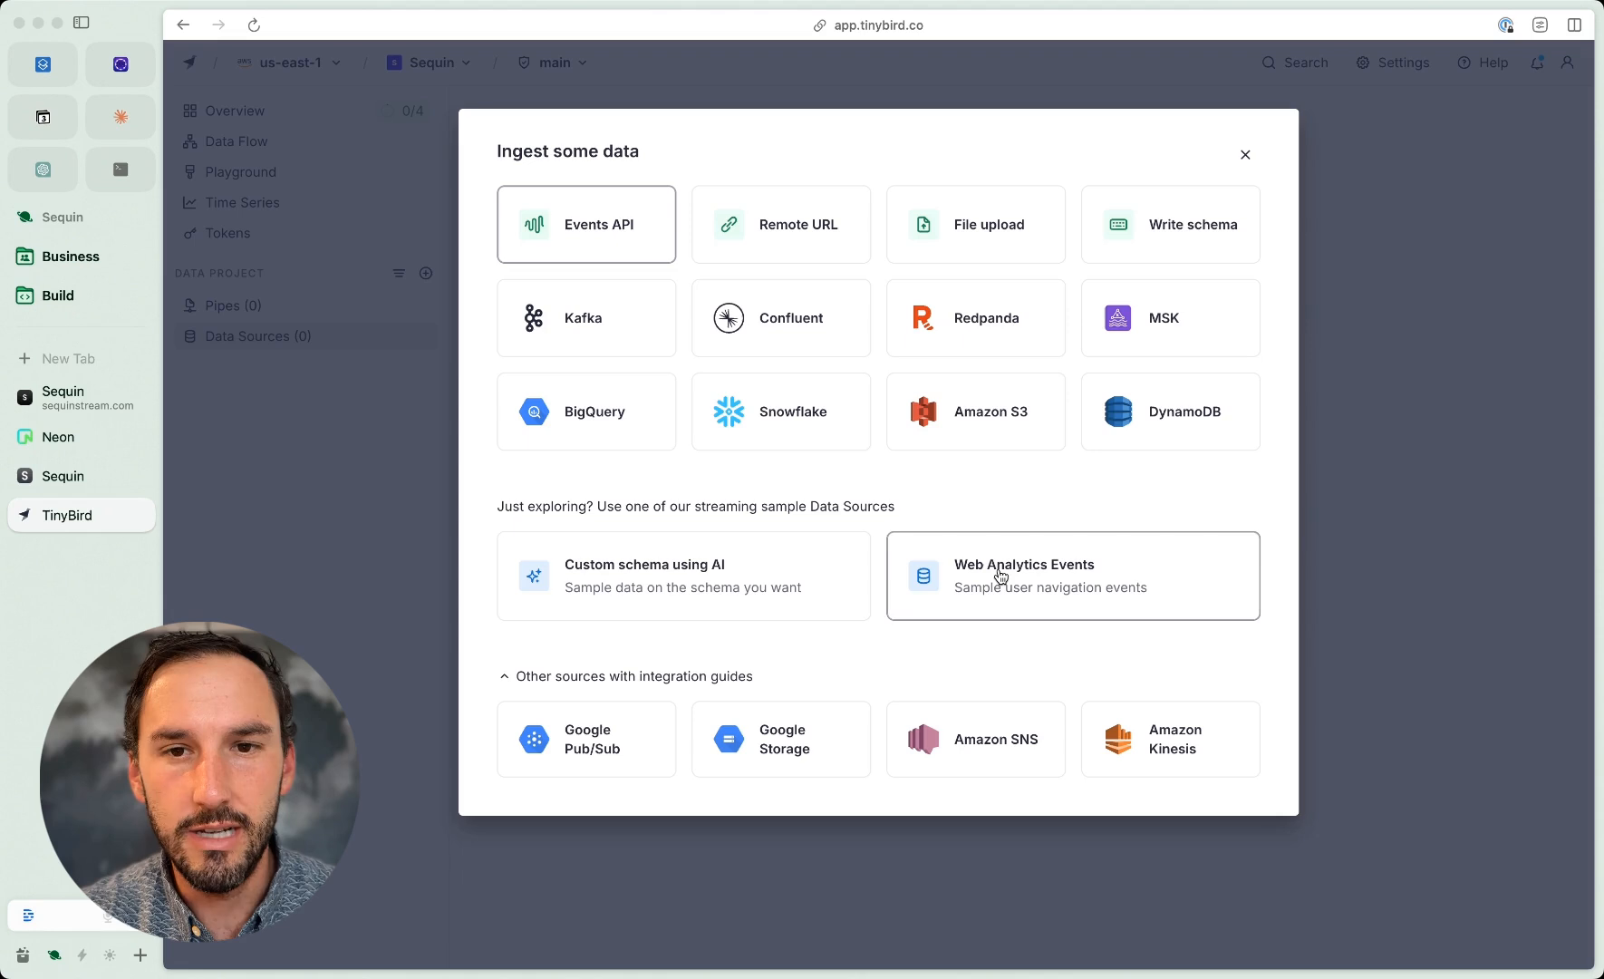
left_click(623, 232)
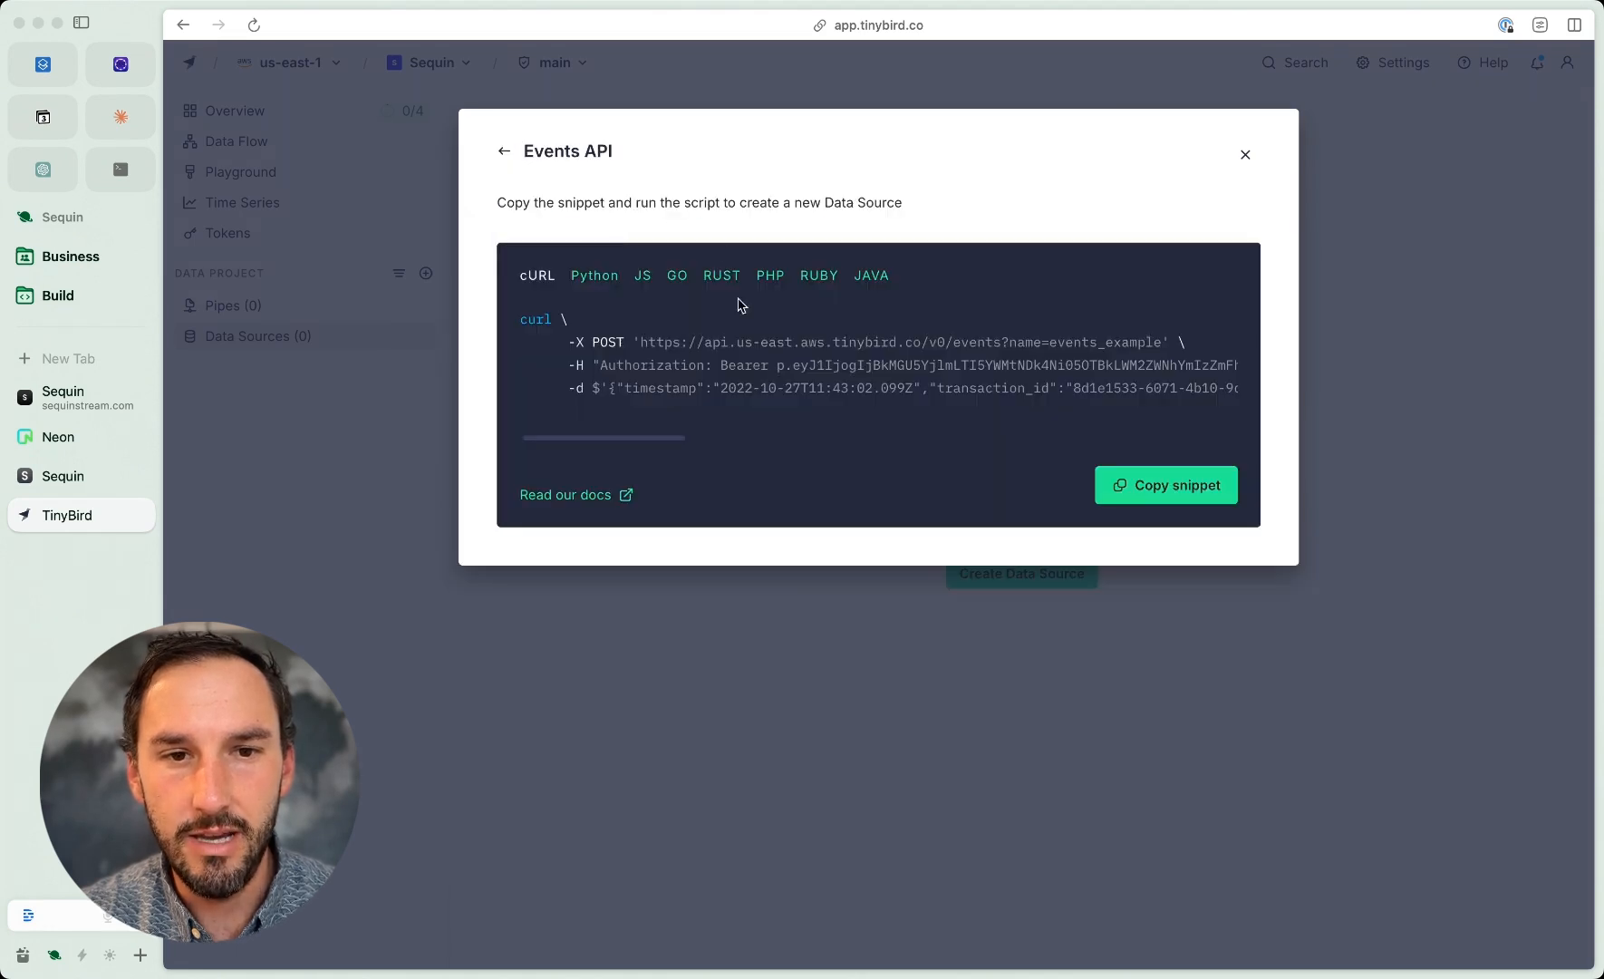
scroll(768, 361, "right", 5)
scroll(769, 361, "left", 5)
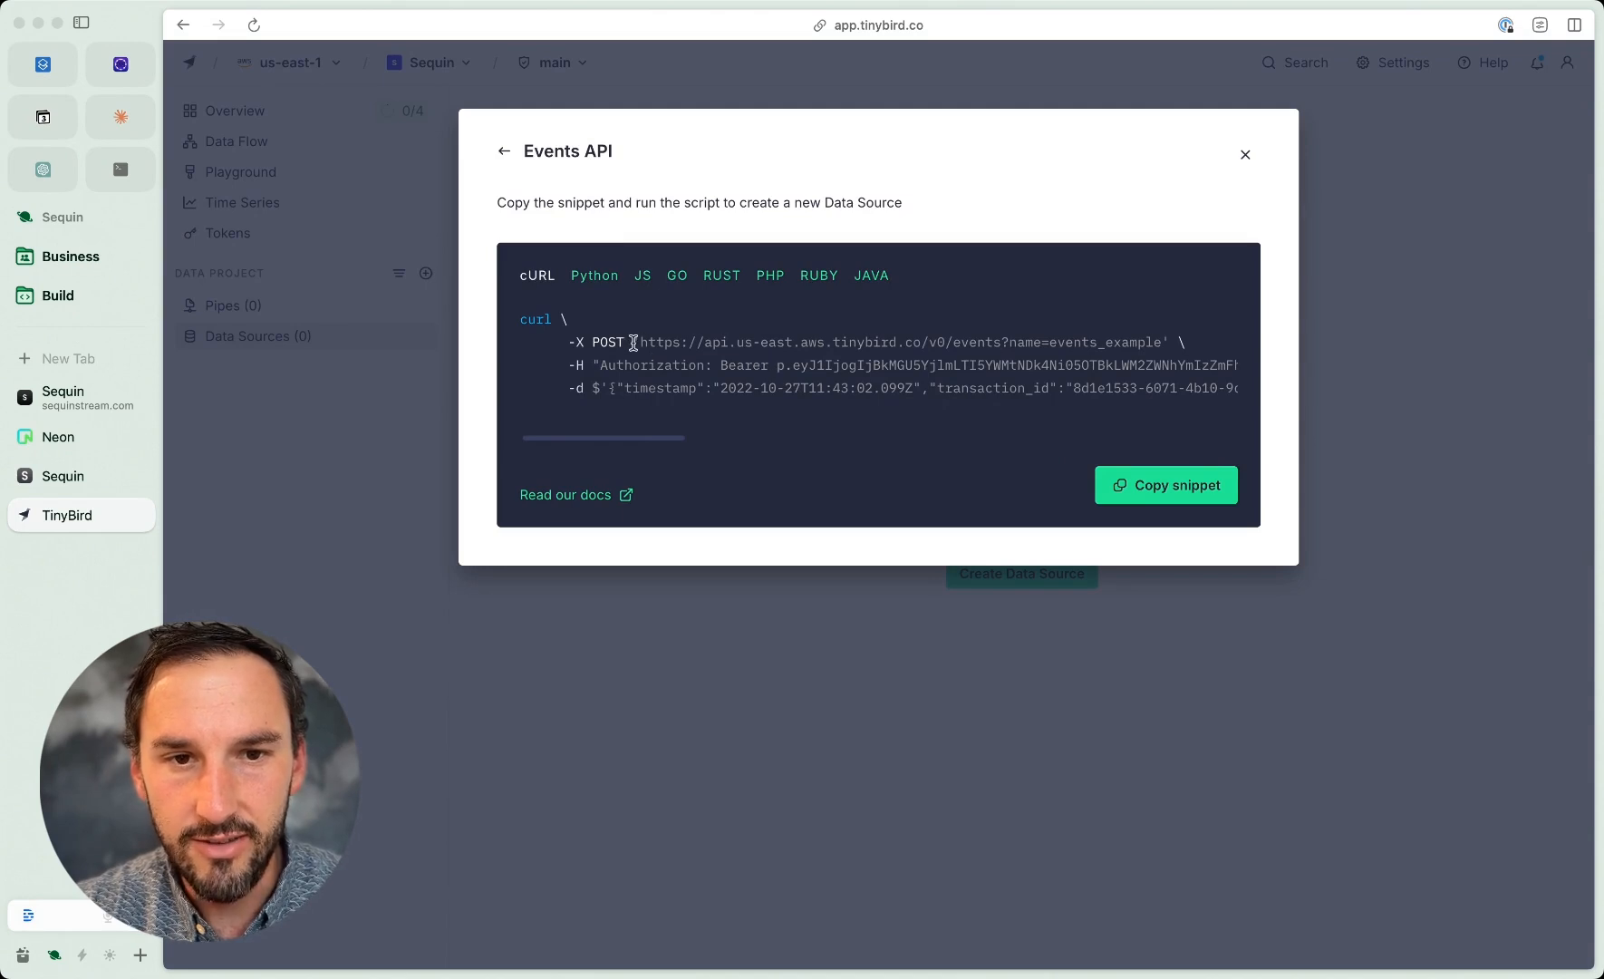
left_click_drag(639, 343, 1160, 345)
key("super+c")
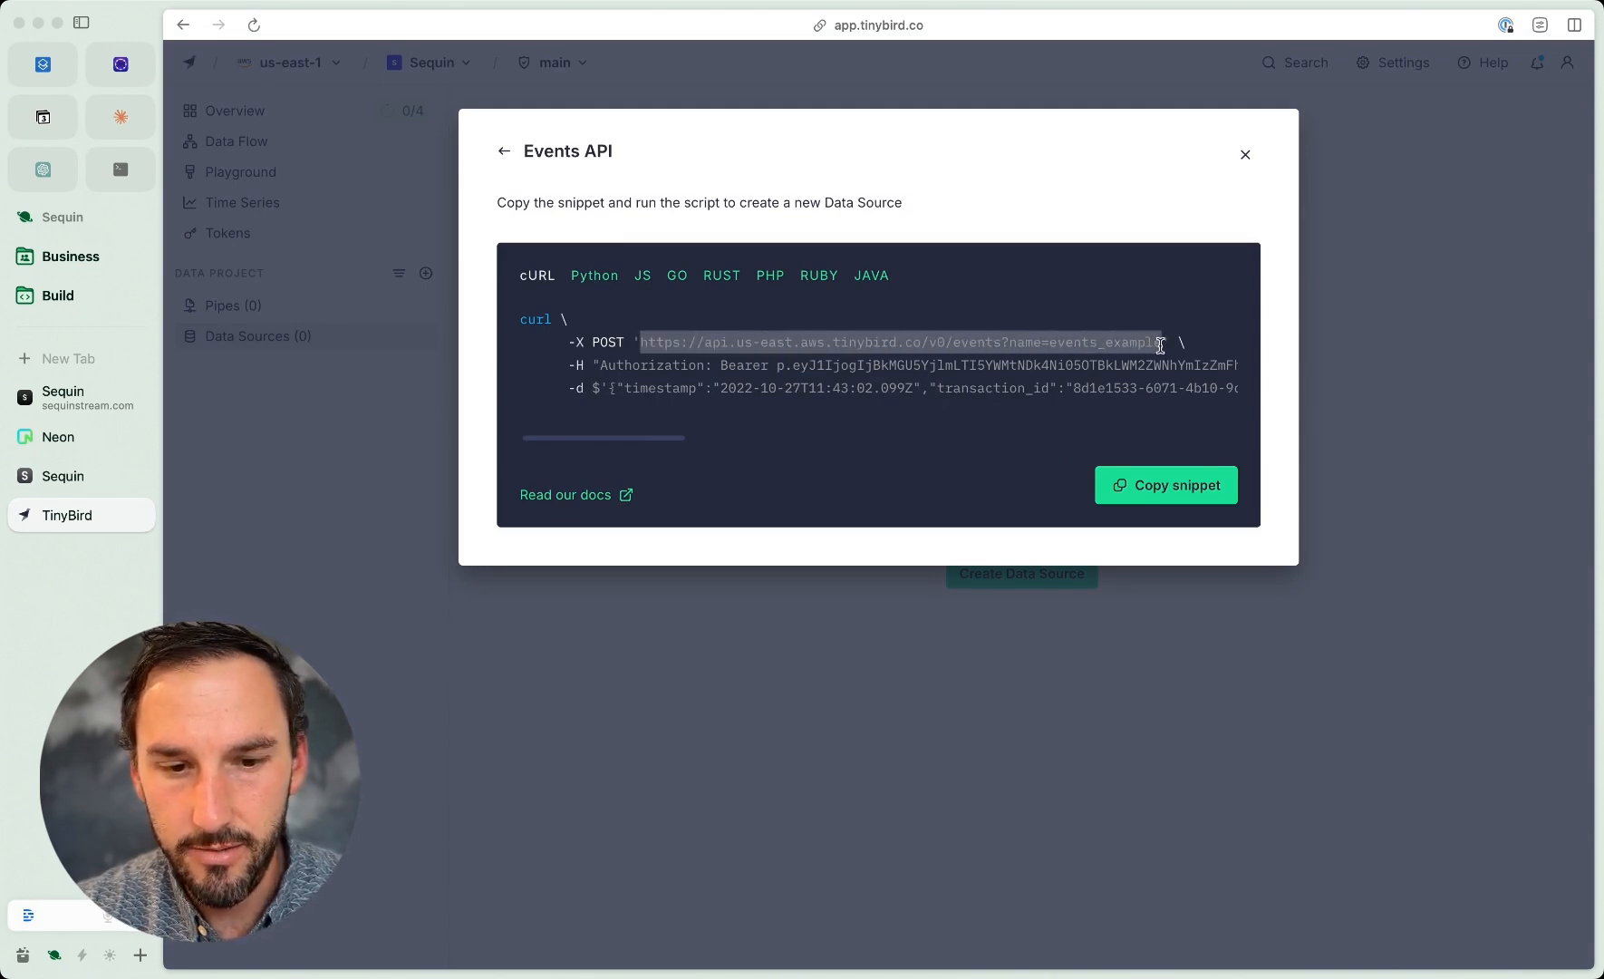
left_click(51, 475)
left_click(250, 199)
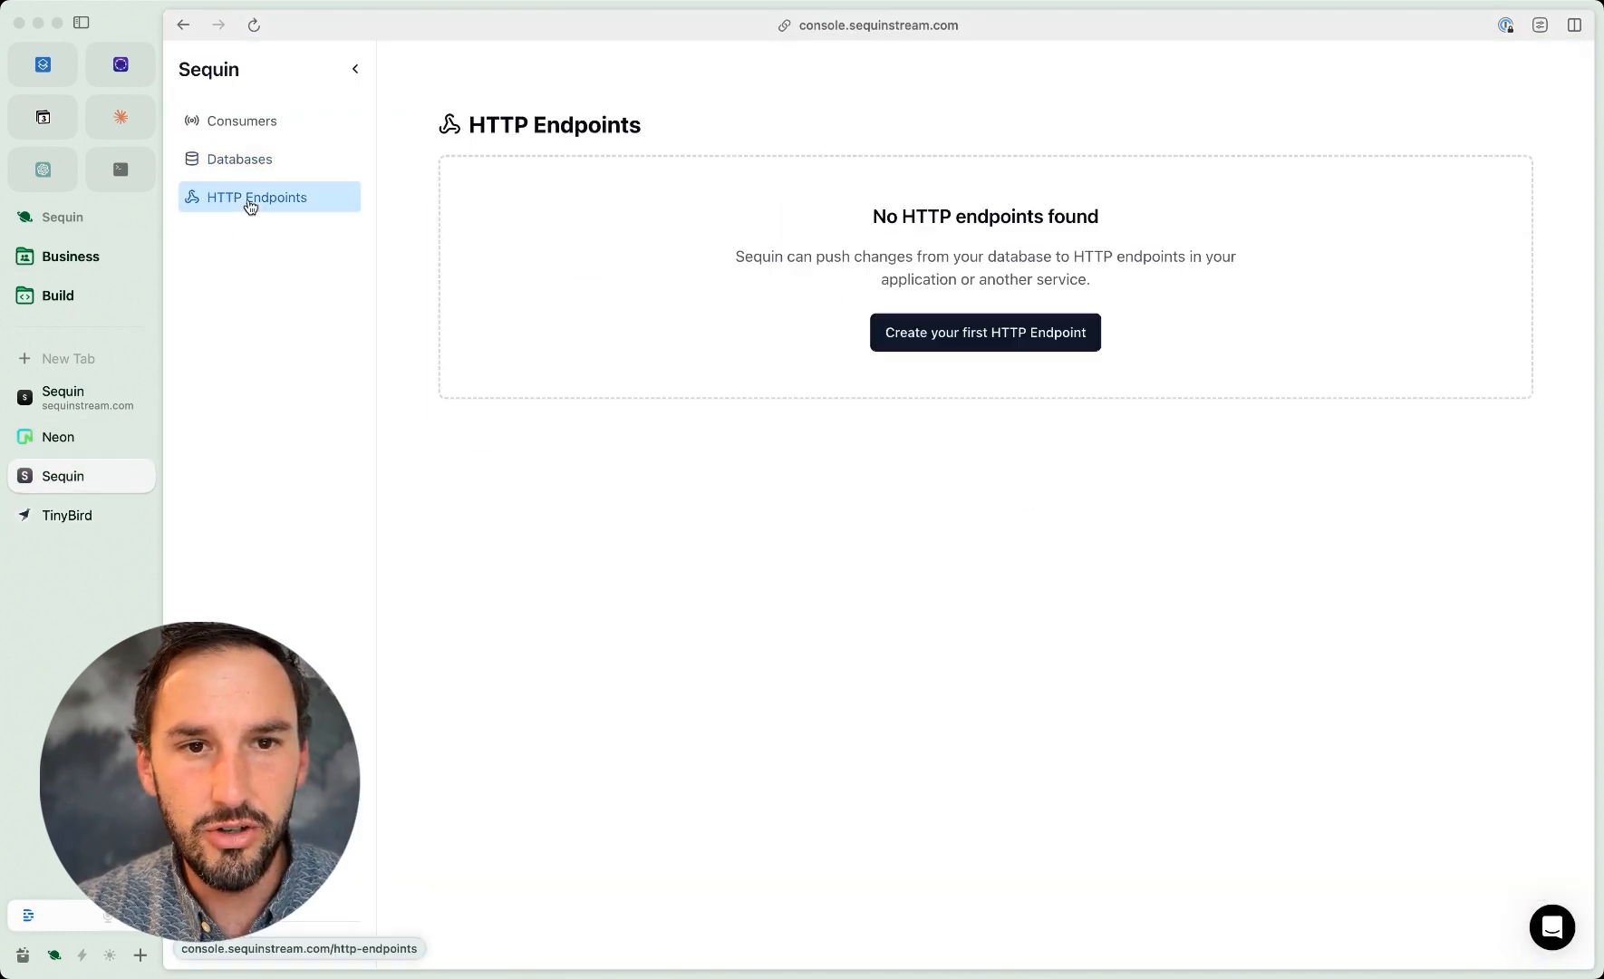
left_click(966, 335)
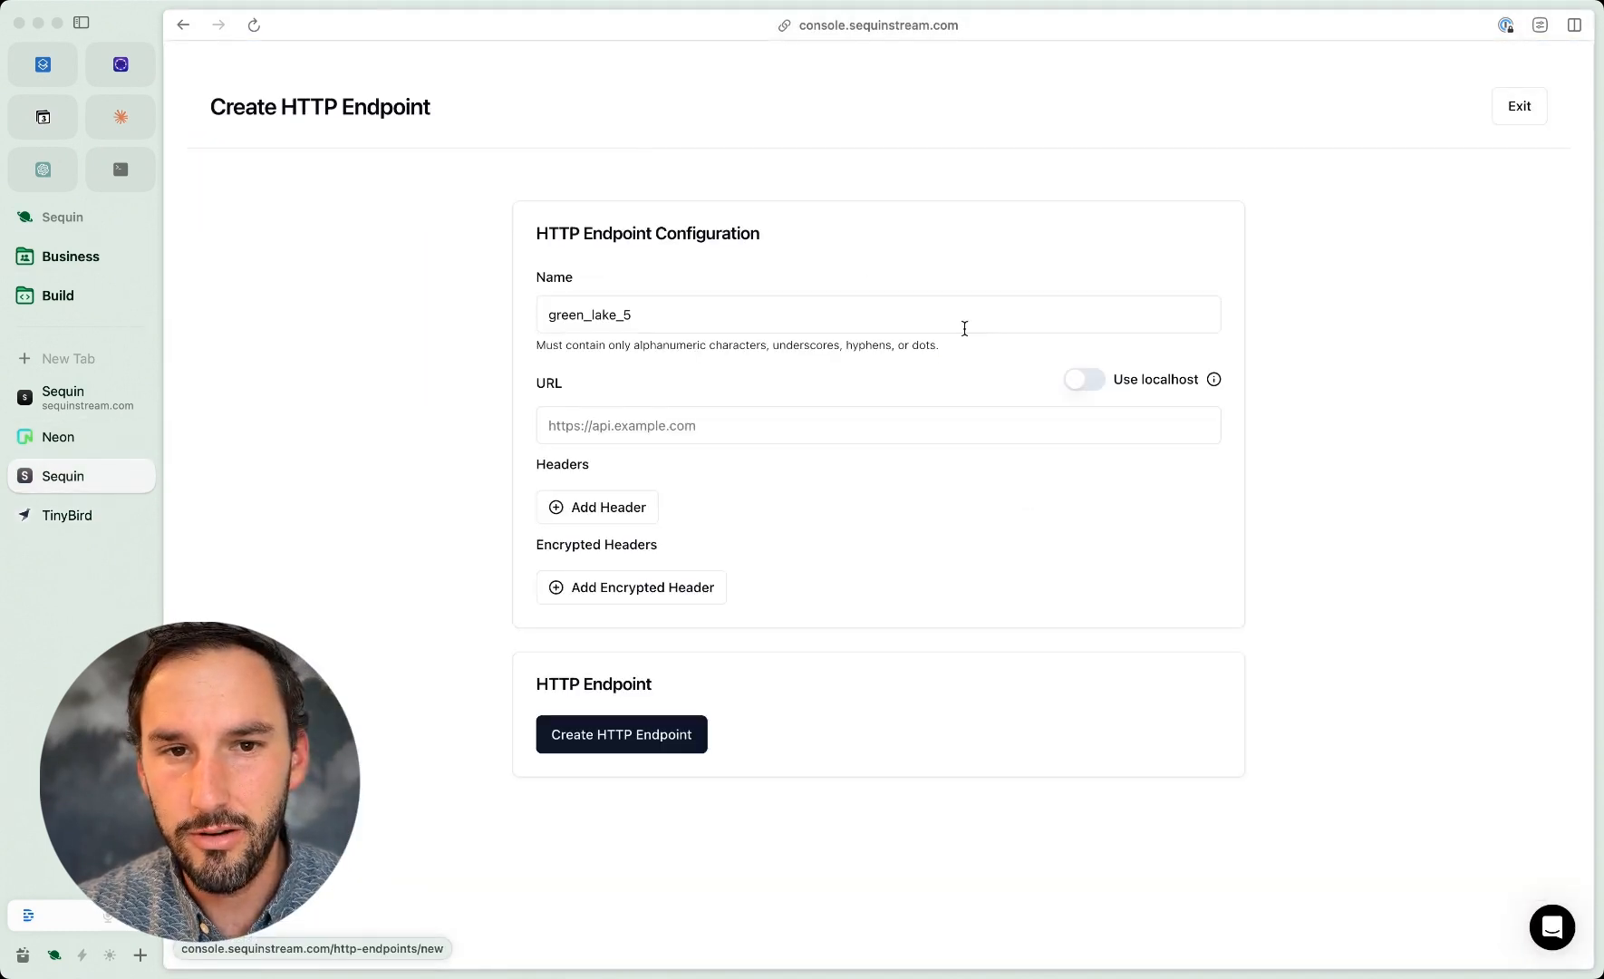
left_click(737, 314)
key("super+a")
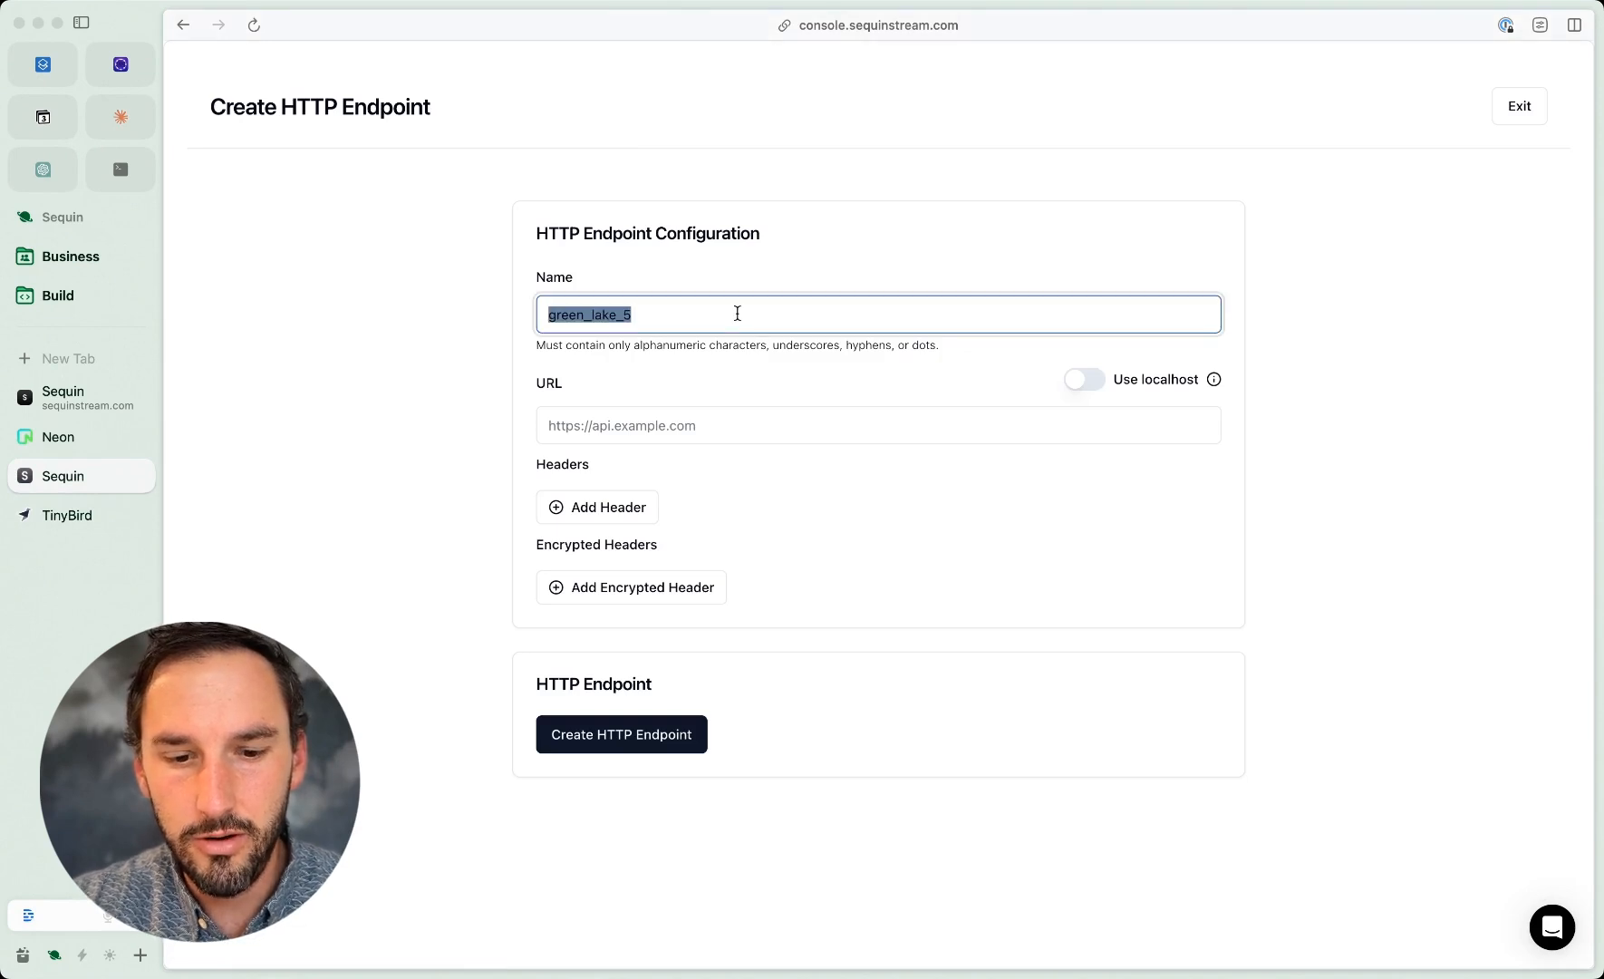
type("tinybird")
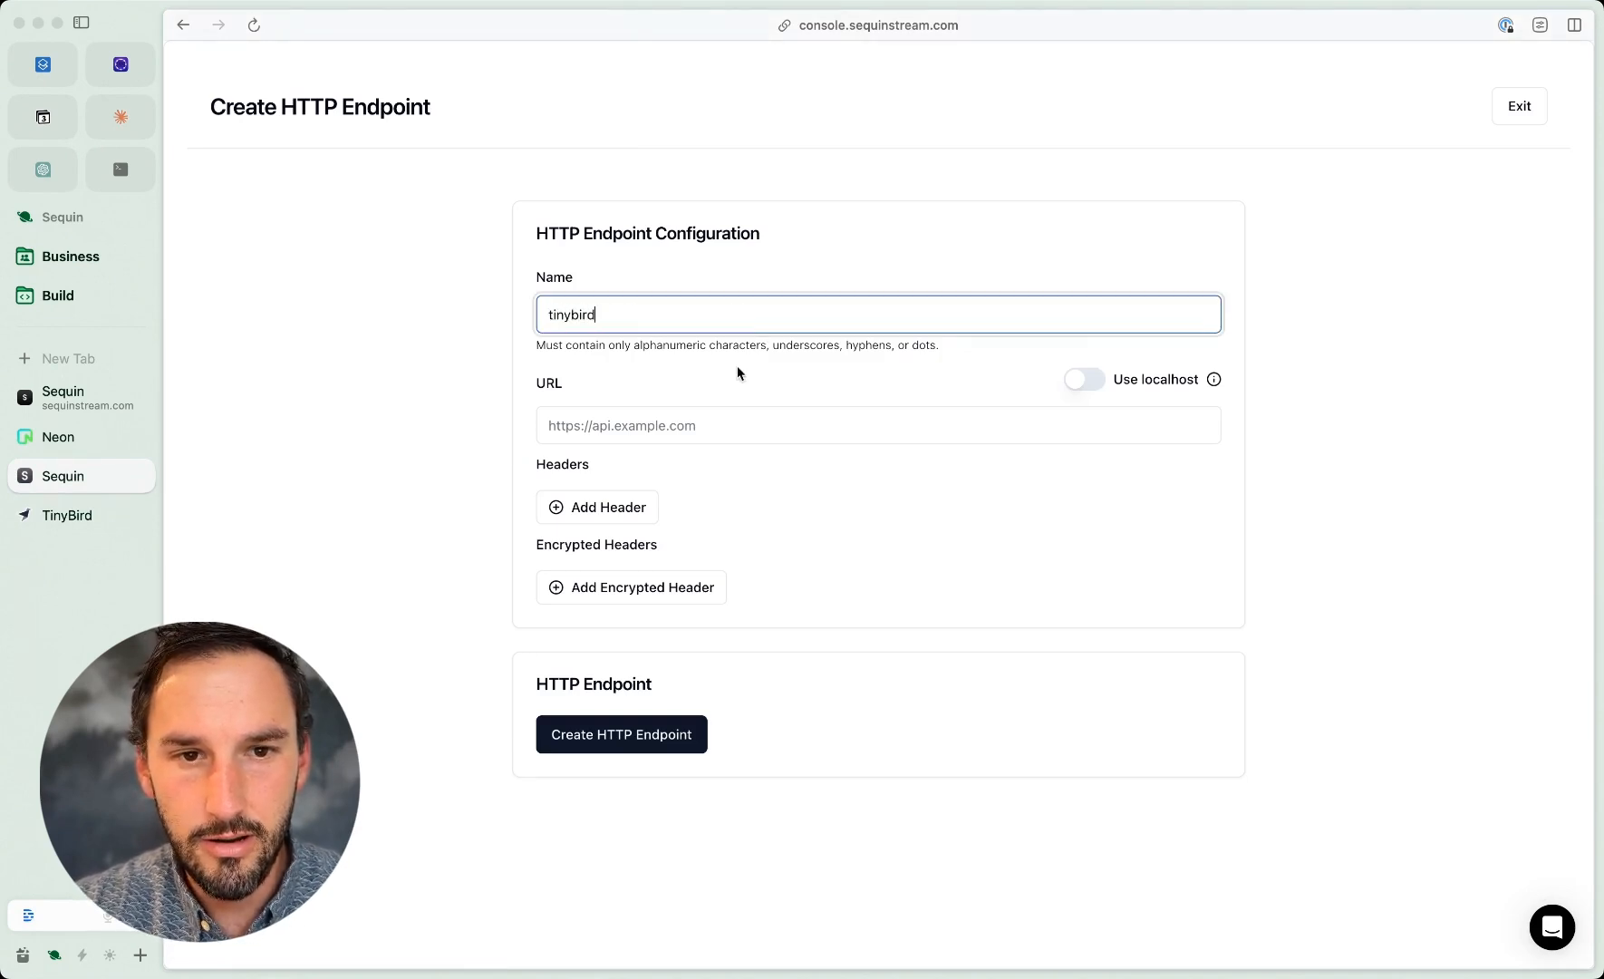
left_click(735, 416)
key("super+v")
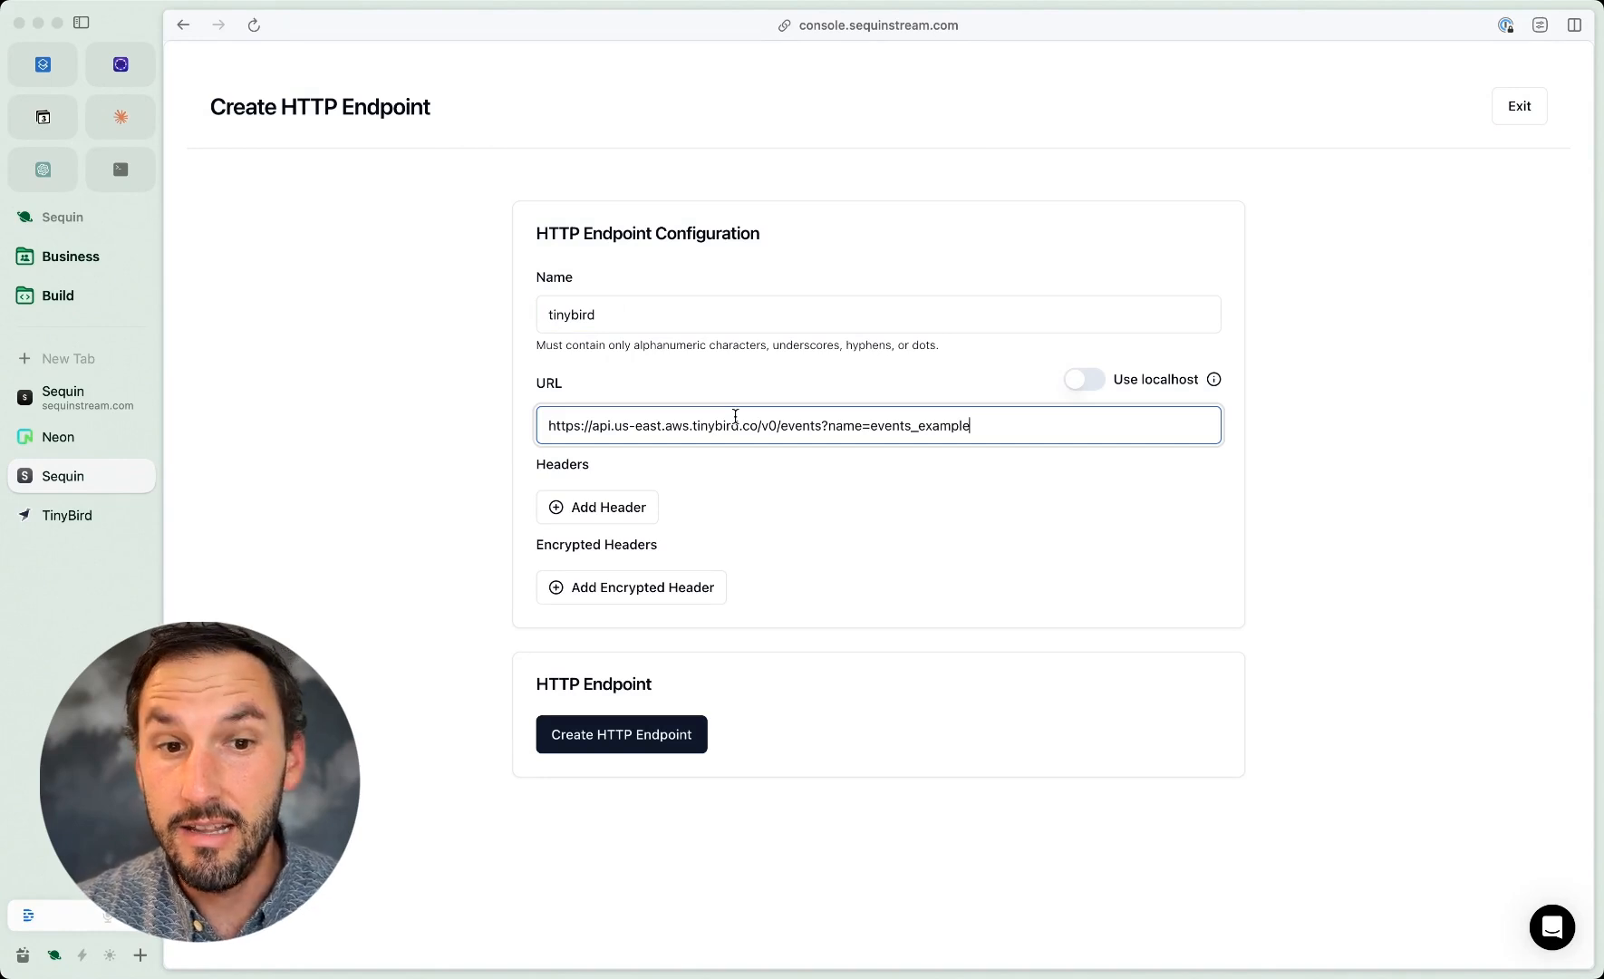
Step: Add an encrypted header to the endpoint with the key Authorization, copied from TinyBird's cURL snippet
left_click(637, 590)
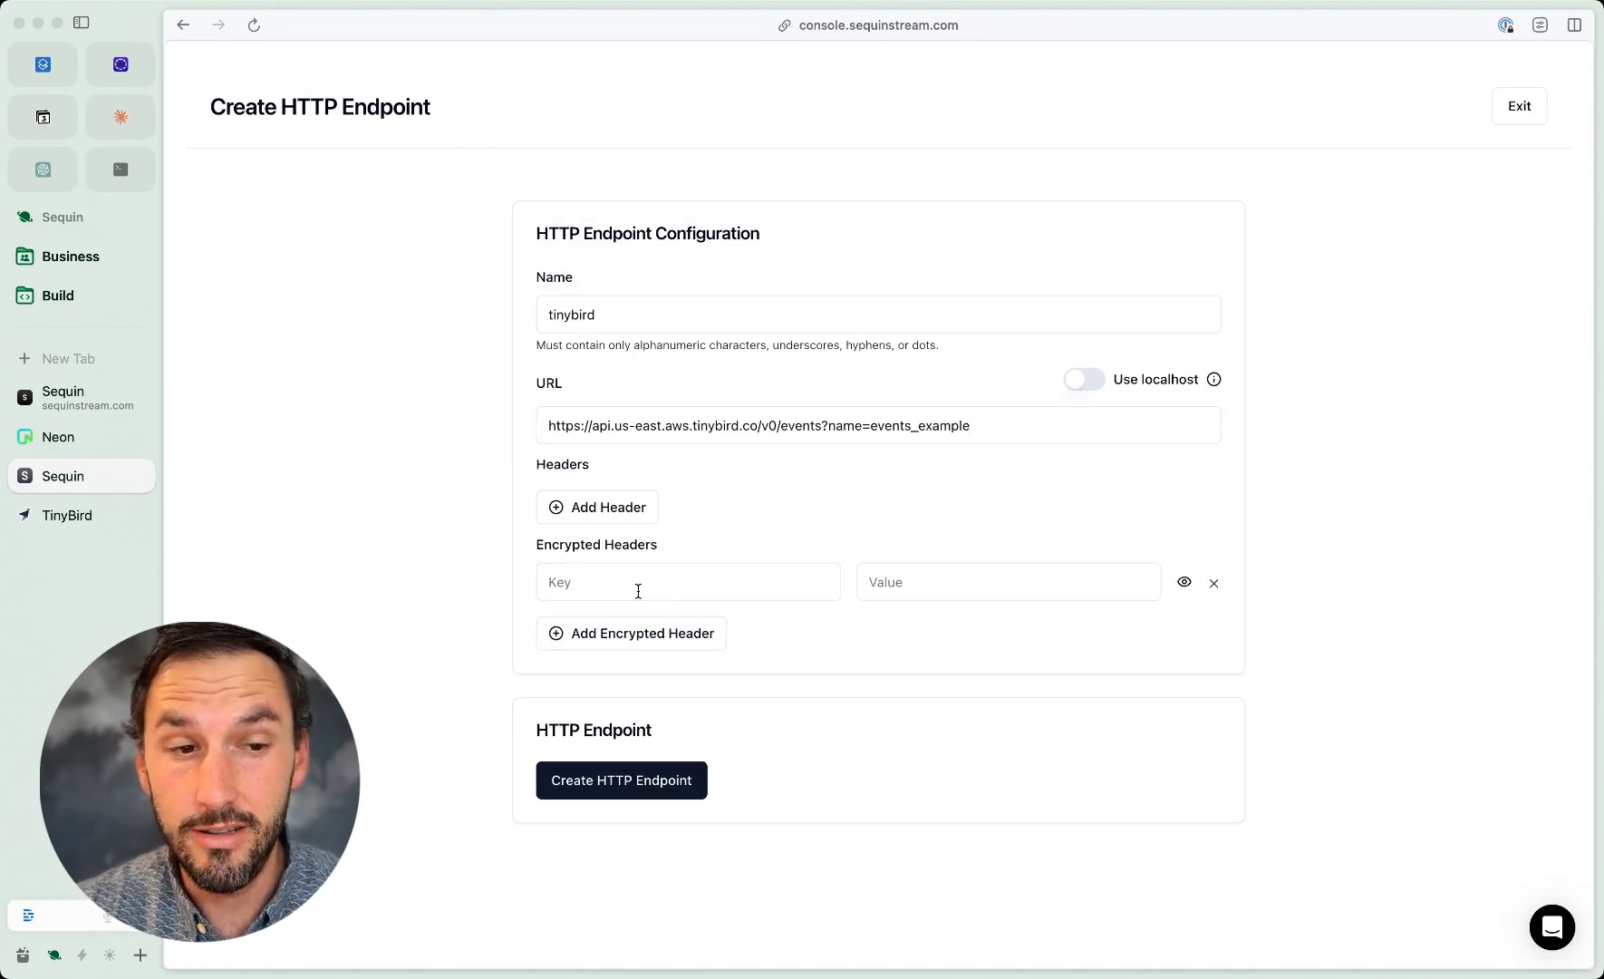
left_click(54, 514)
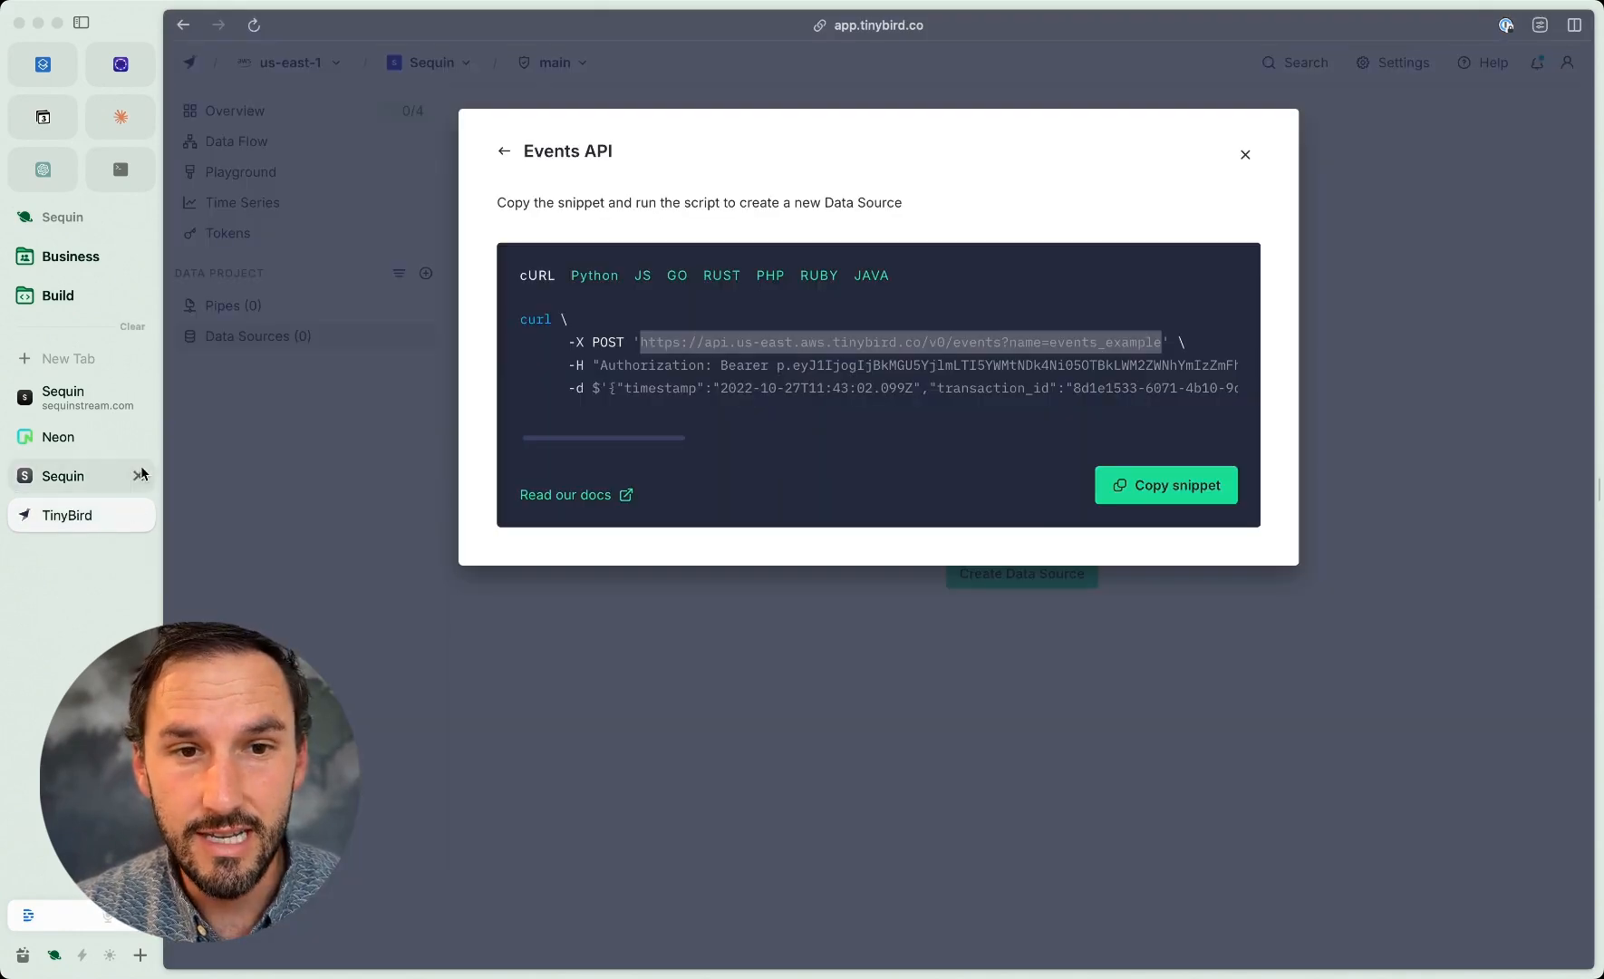
double_click(655, 363)
key("super+c")
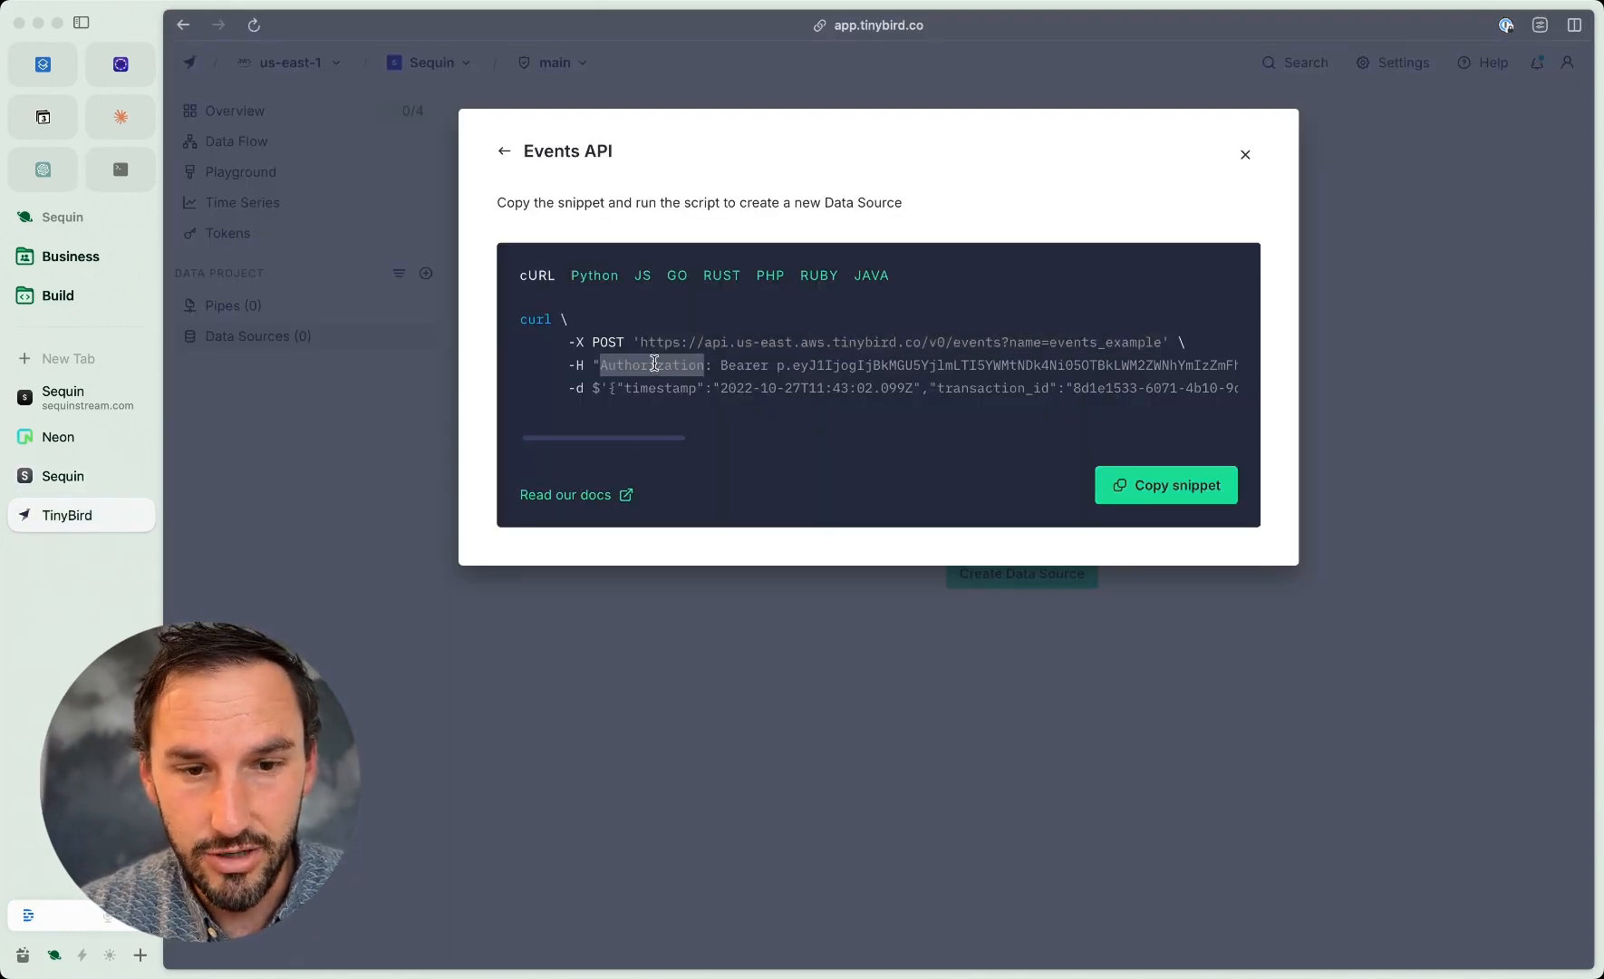
left_click(95, 473)
left_click(640, 582)
key("super+v")
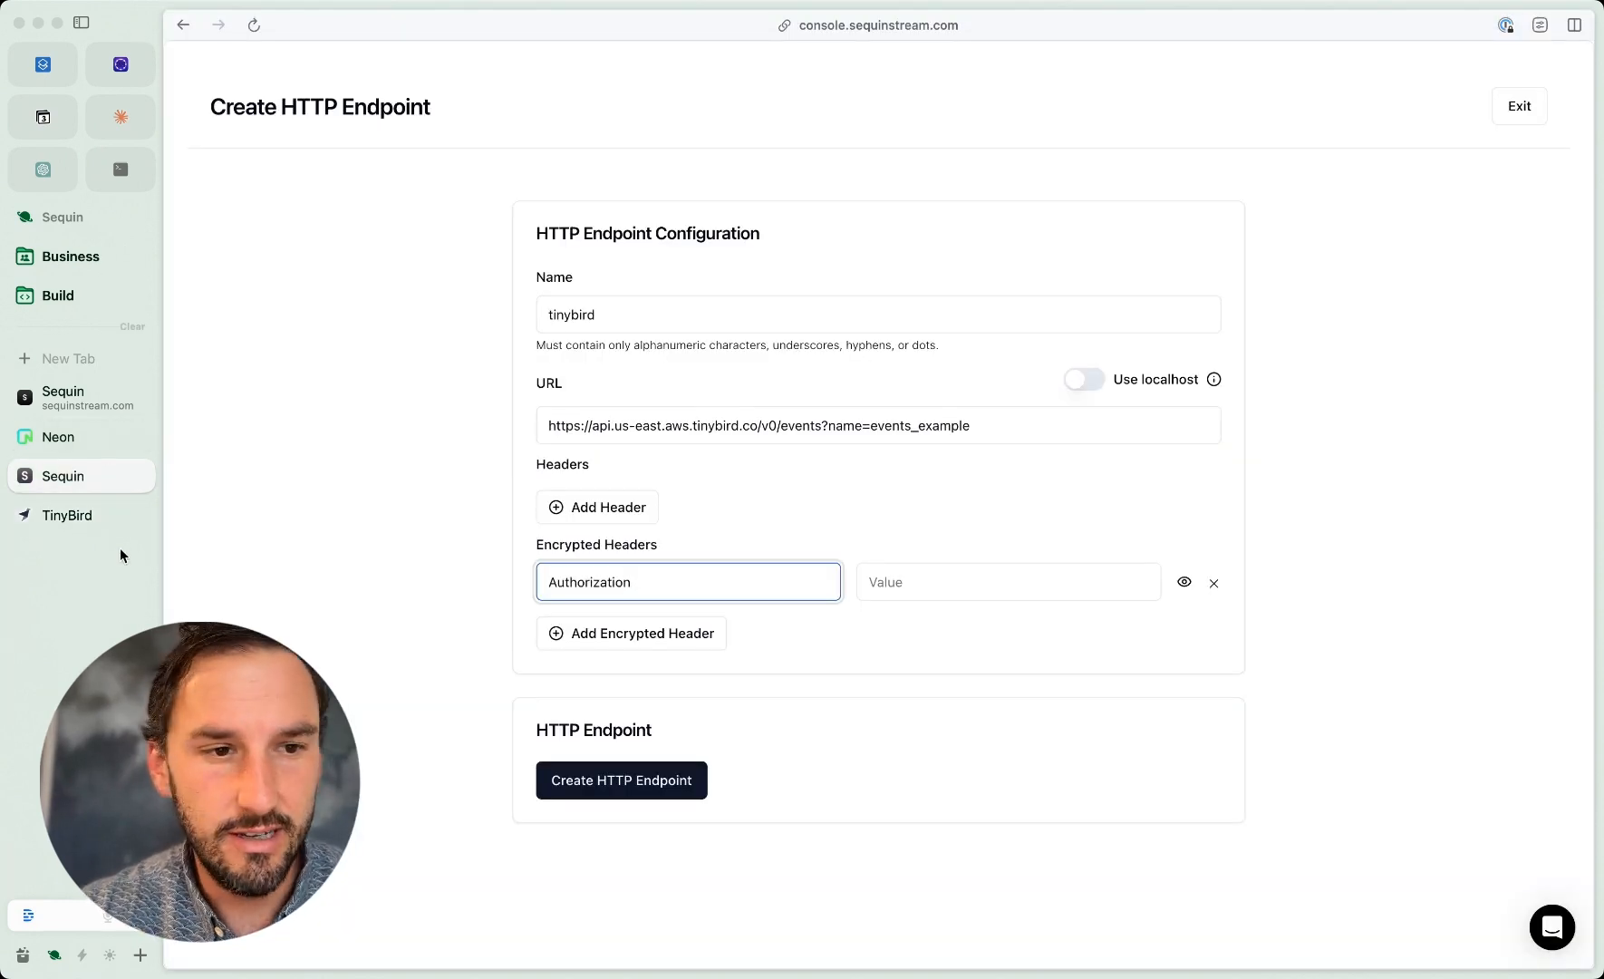
Step: Paste the bearer token from TinyBird's snippet as the Authorization header's value and create the HTTP endpoint
left_click(76, 517)
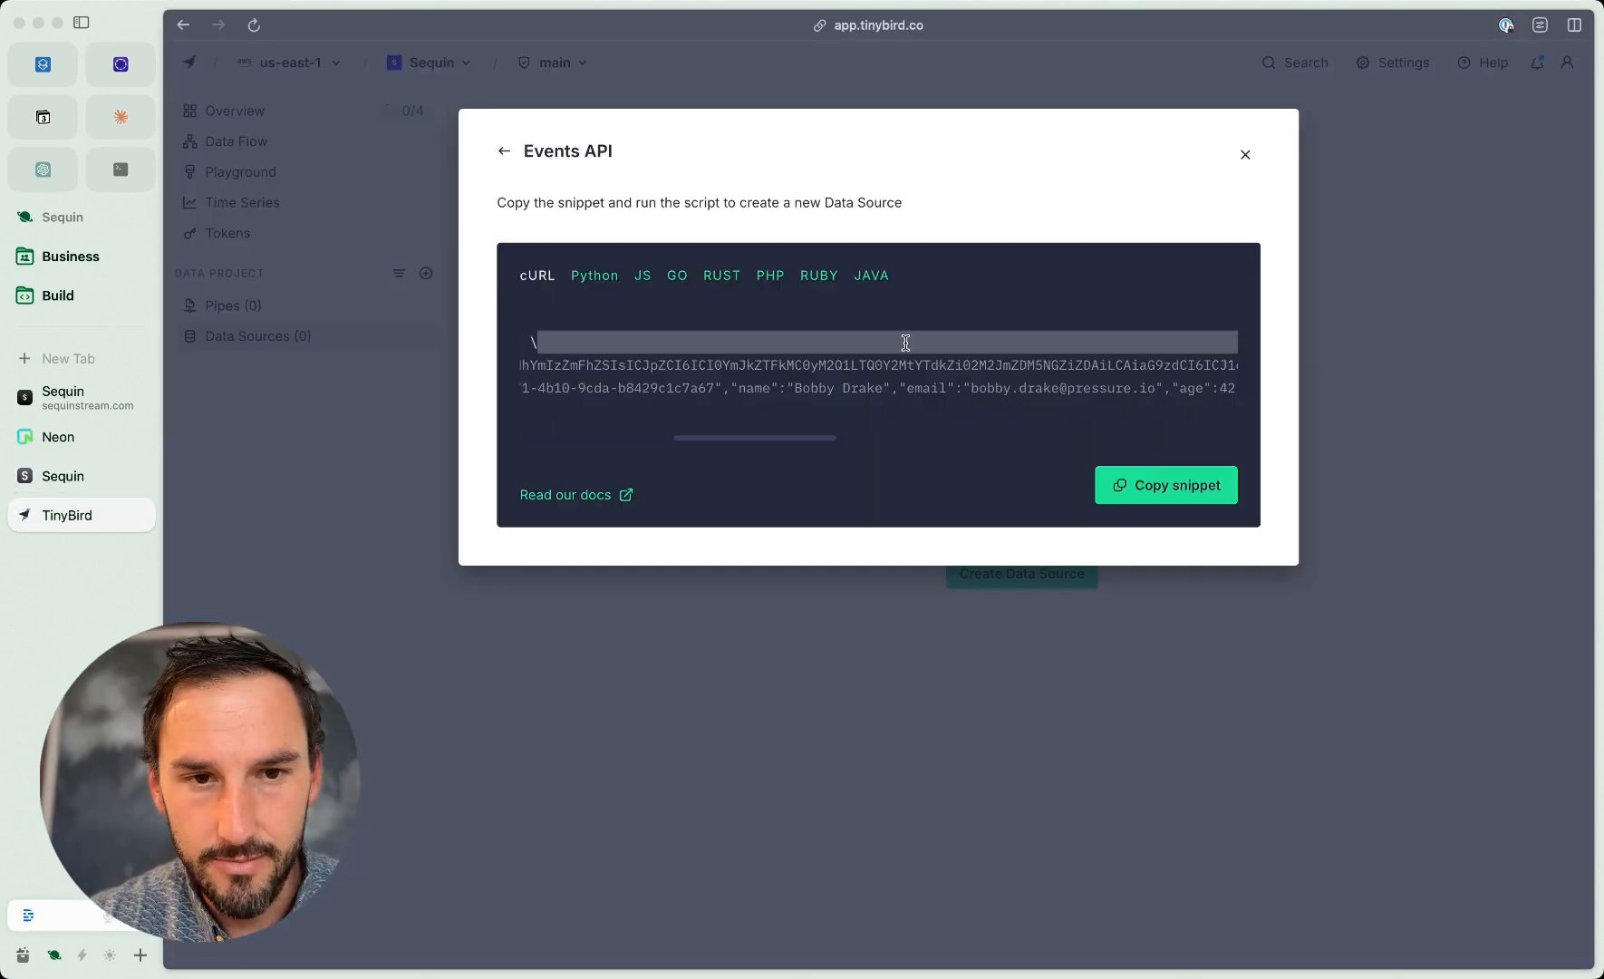
left_click_drag(907, 343, 909, 359)
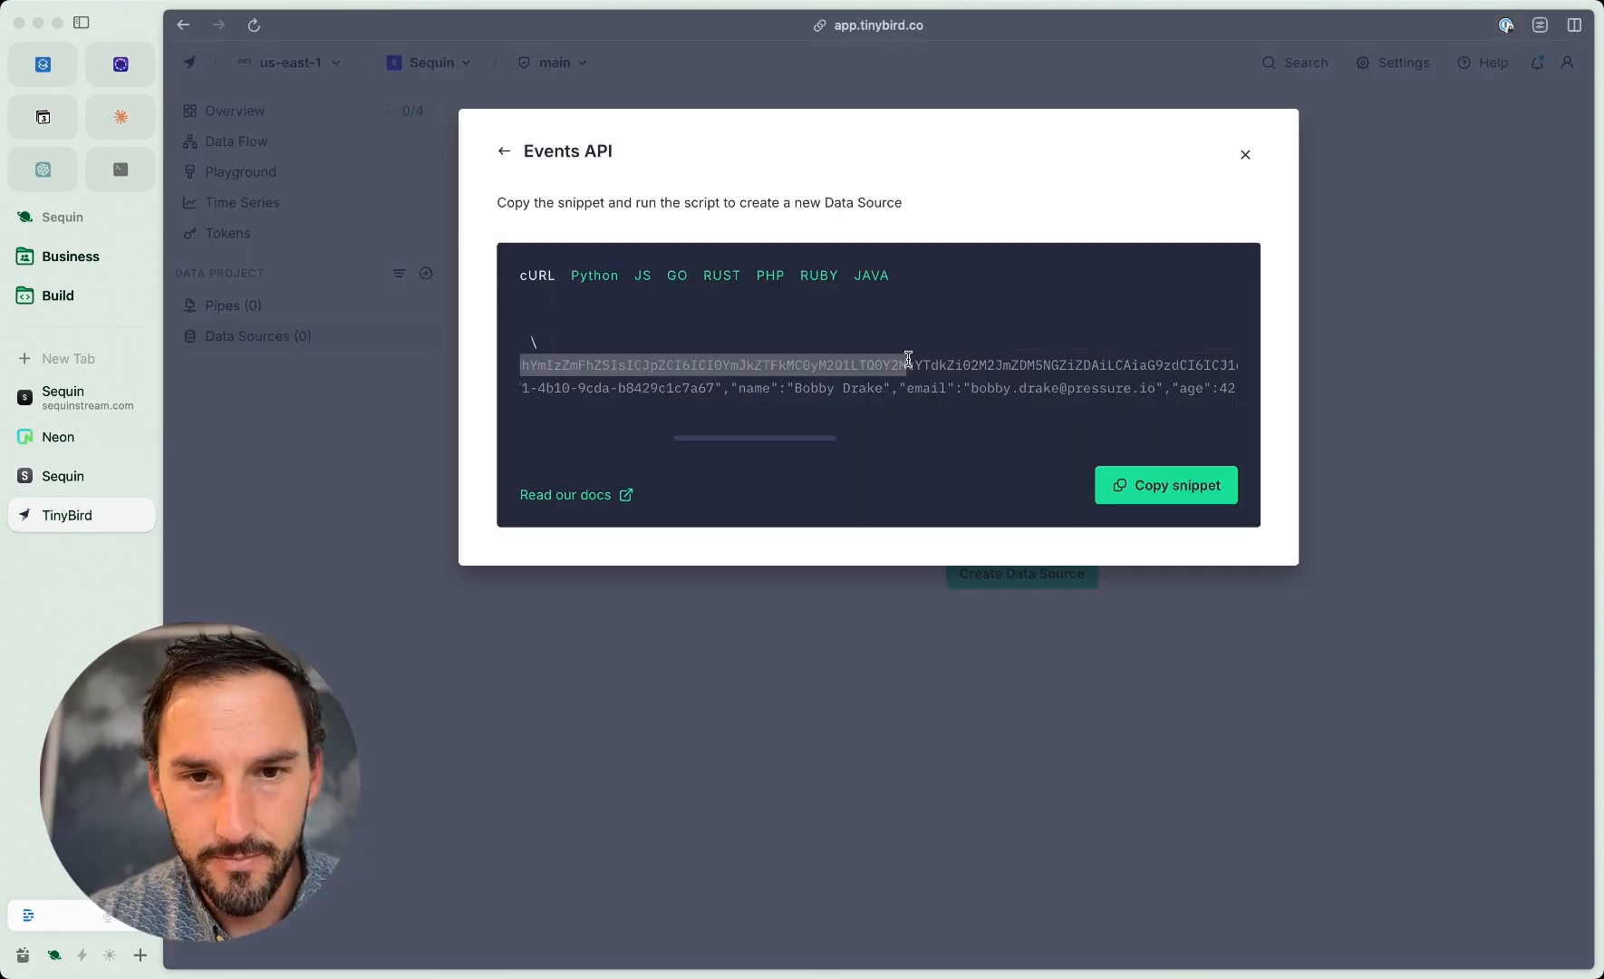
scroll(908, 359, "left", 4)
scroll(909, 359, "left", 2)
left_click_drag(721, 364, 1206, 364)
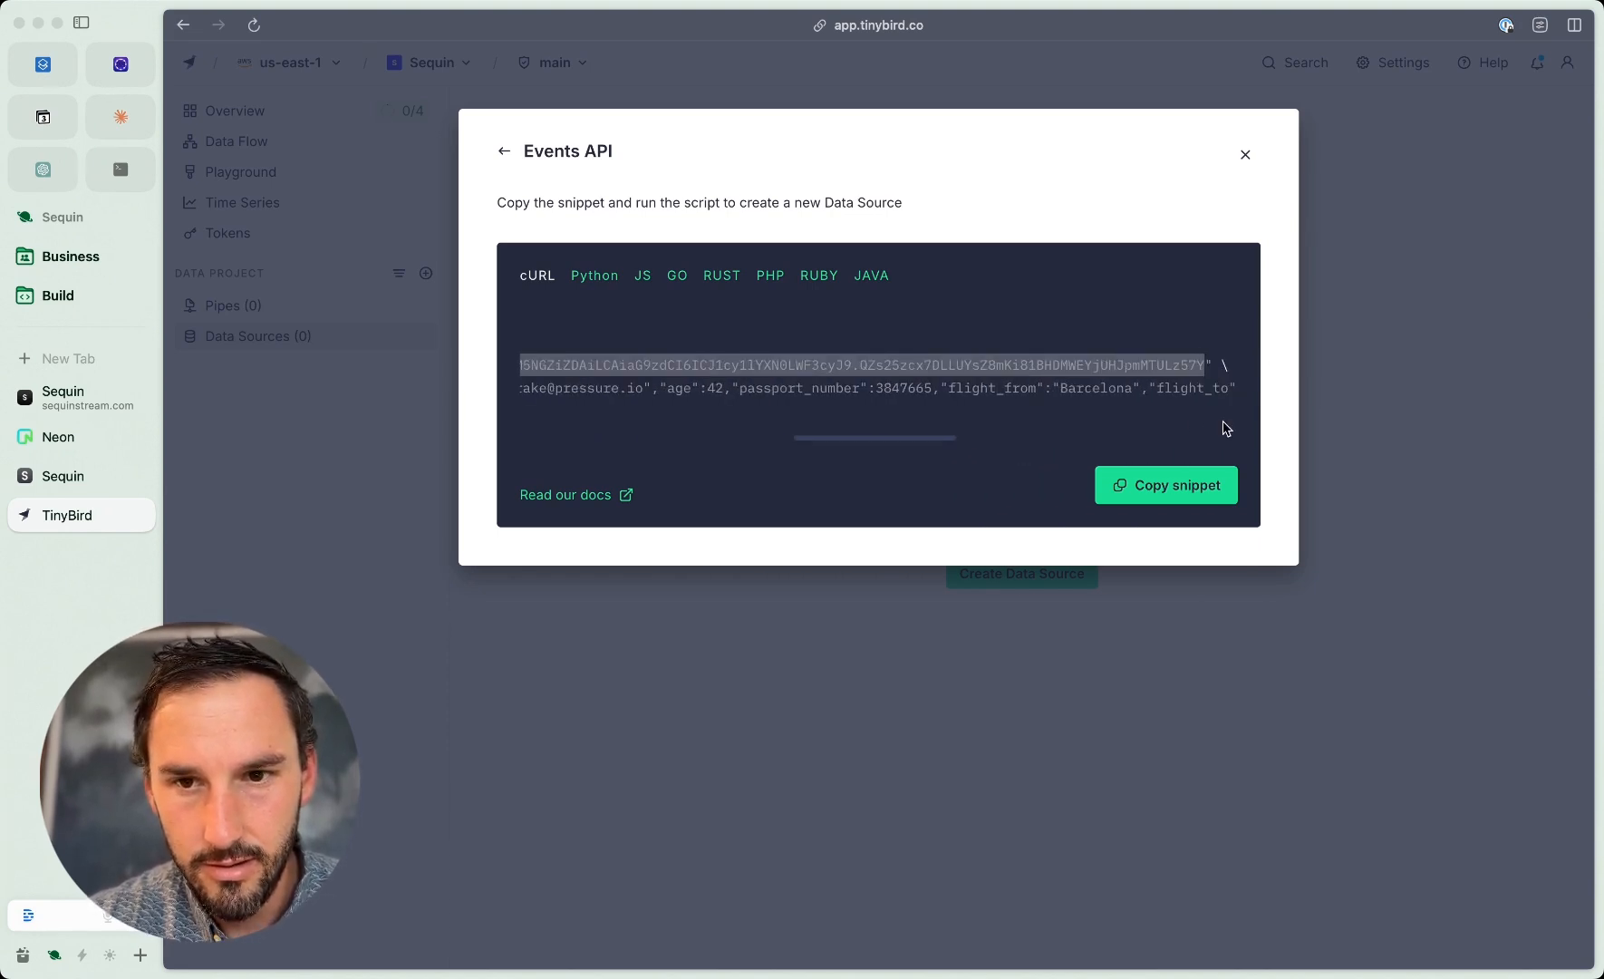
left_click(71, 474)
left_click(904, 580)
key("super+v")
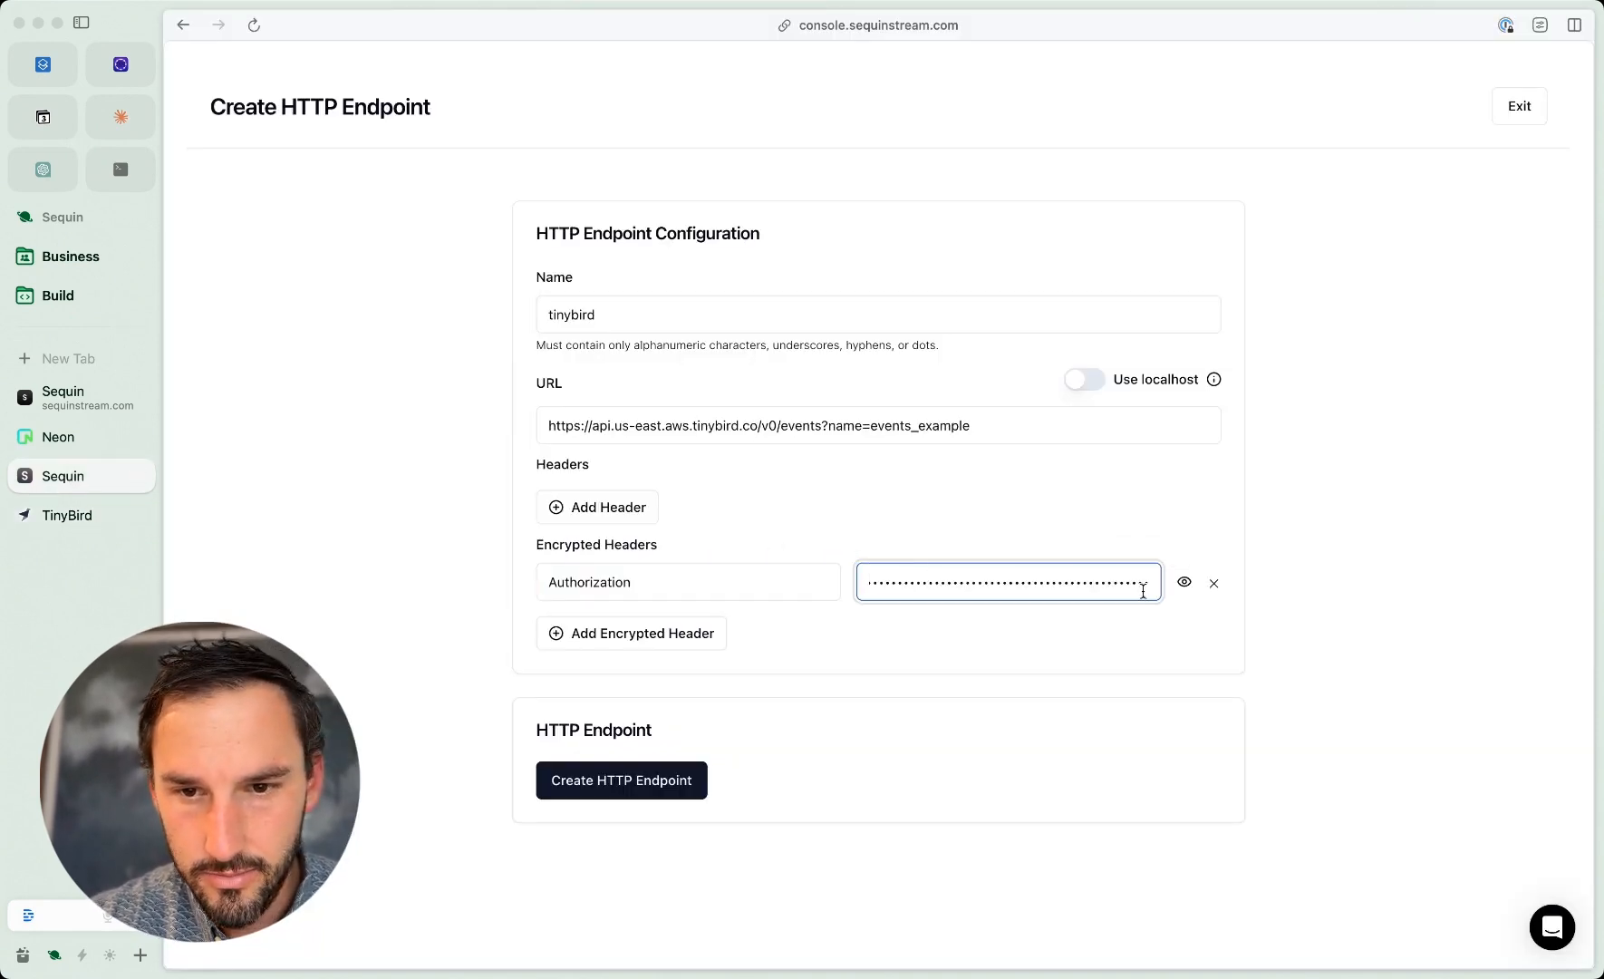
left_click(1183, 585)
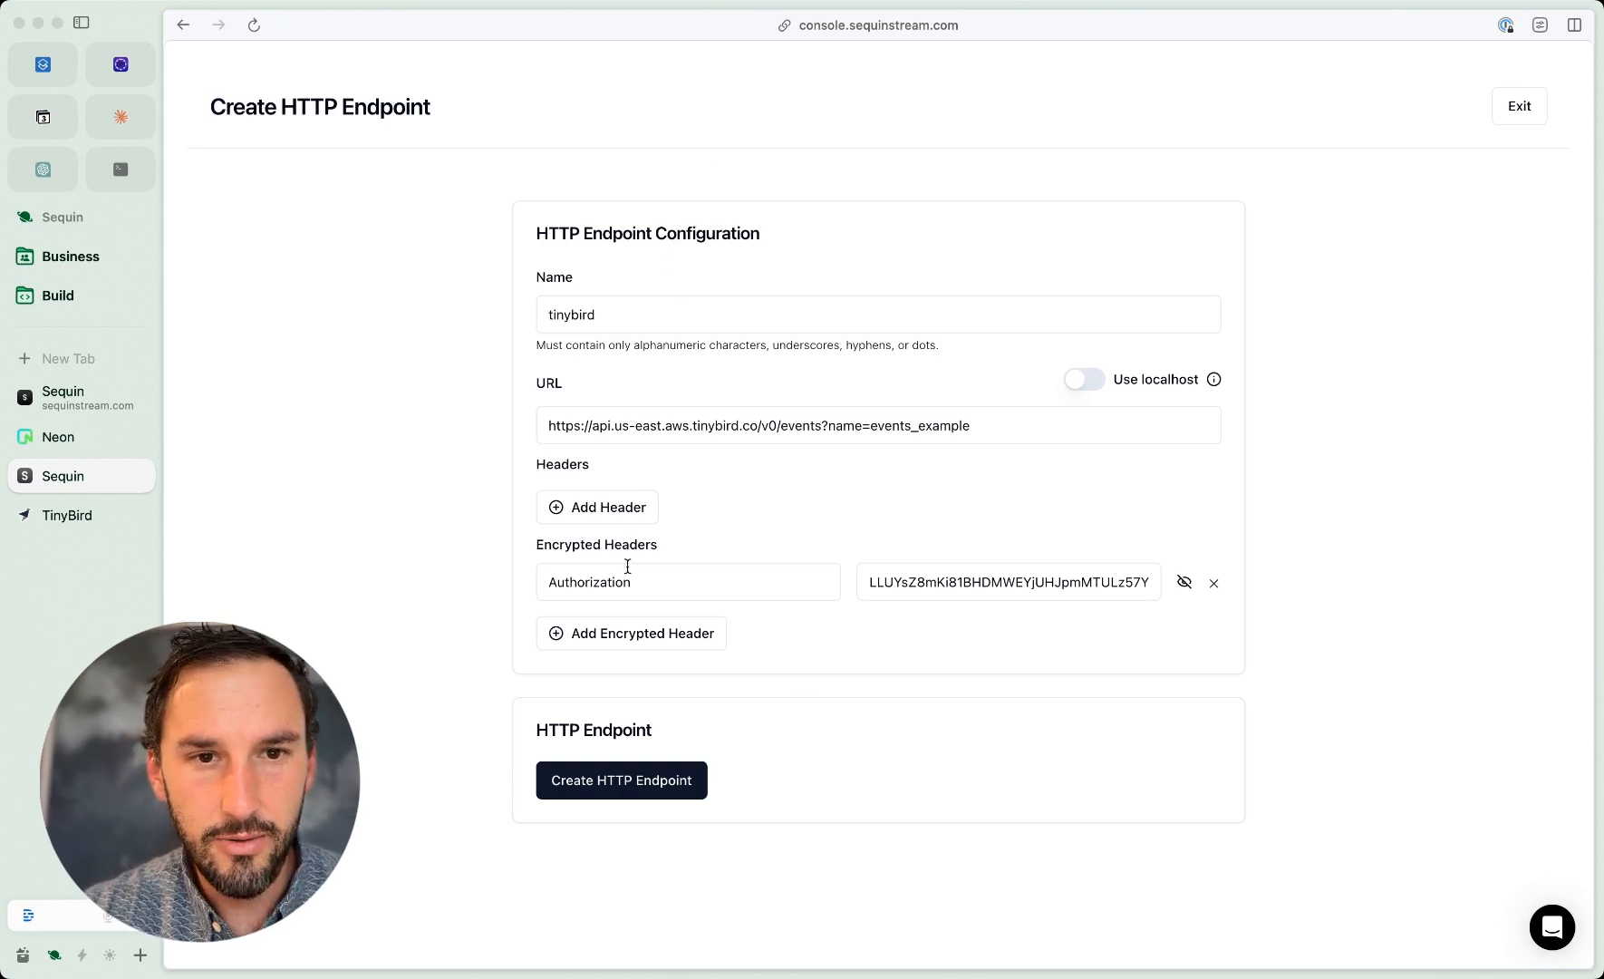
left_click(620, 789)
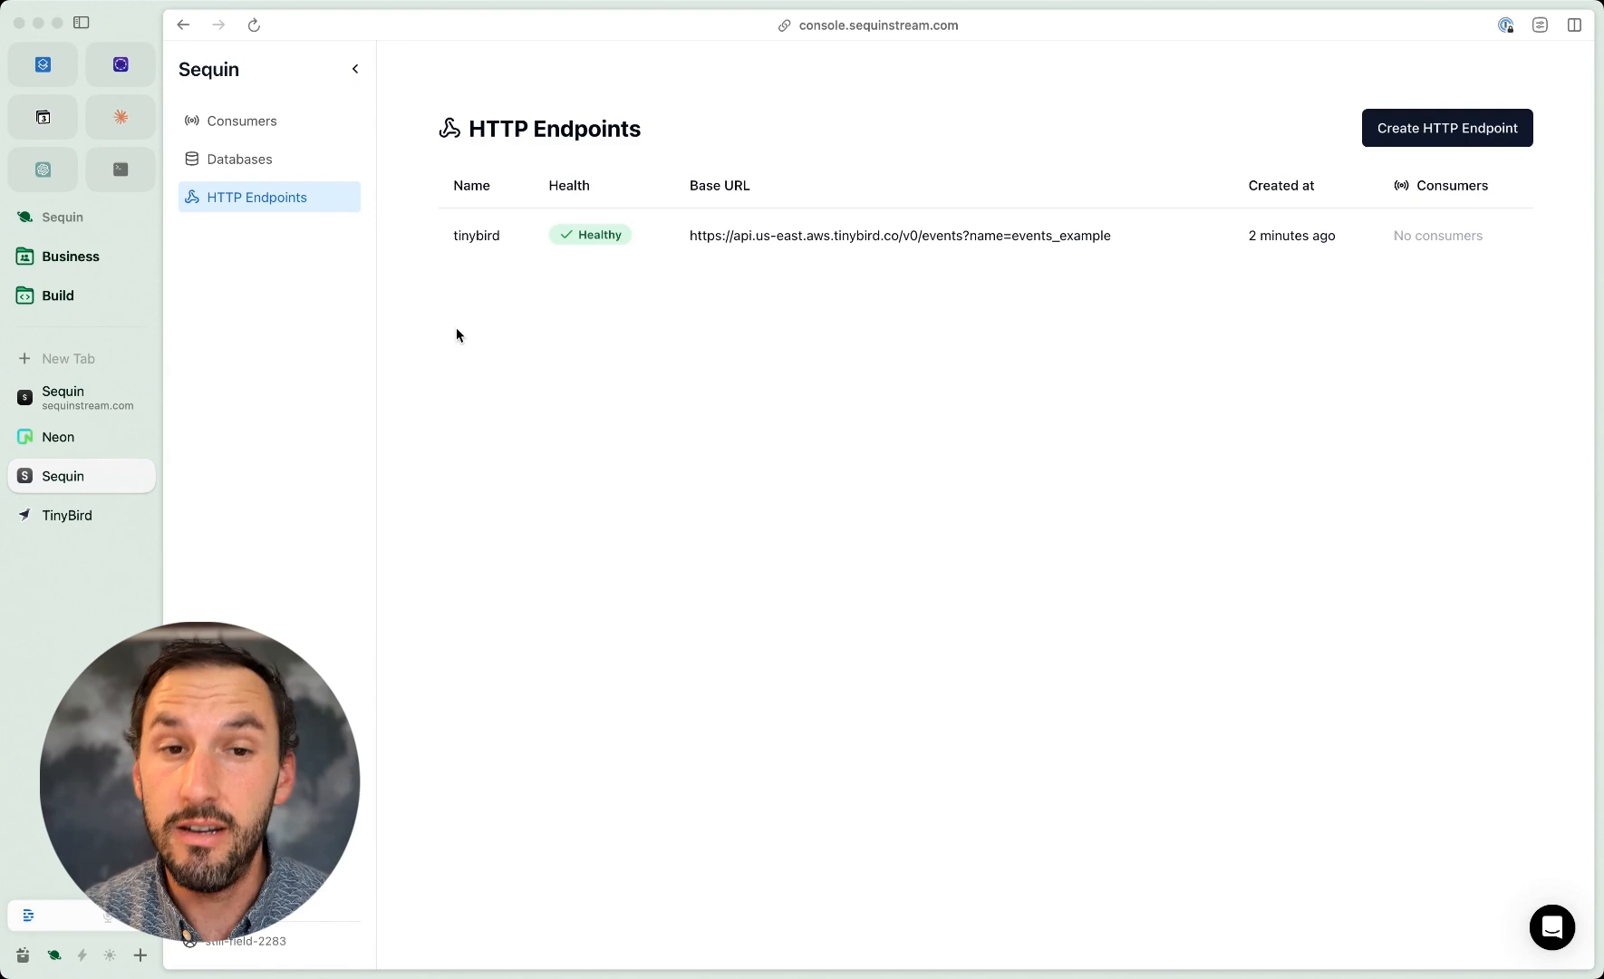
Step: Start a new consumer on the neon database's public.orders table and have it process Rows
left_click(265, 127)
left_click(999, 387)
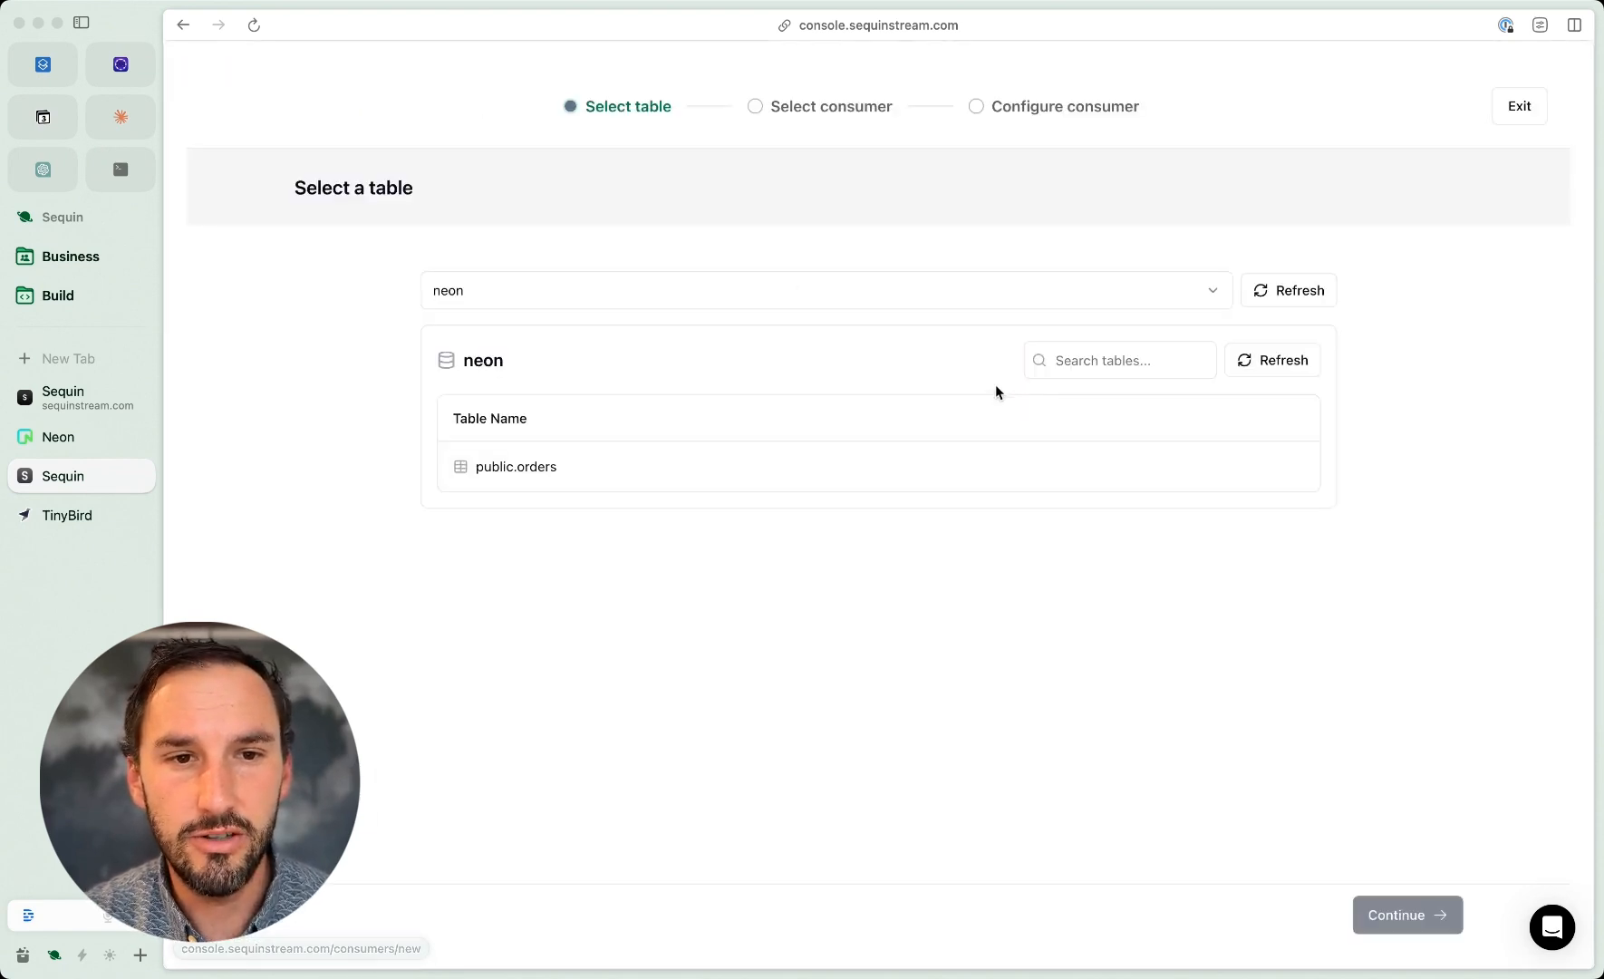
left_click(760, 478)
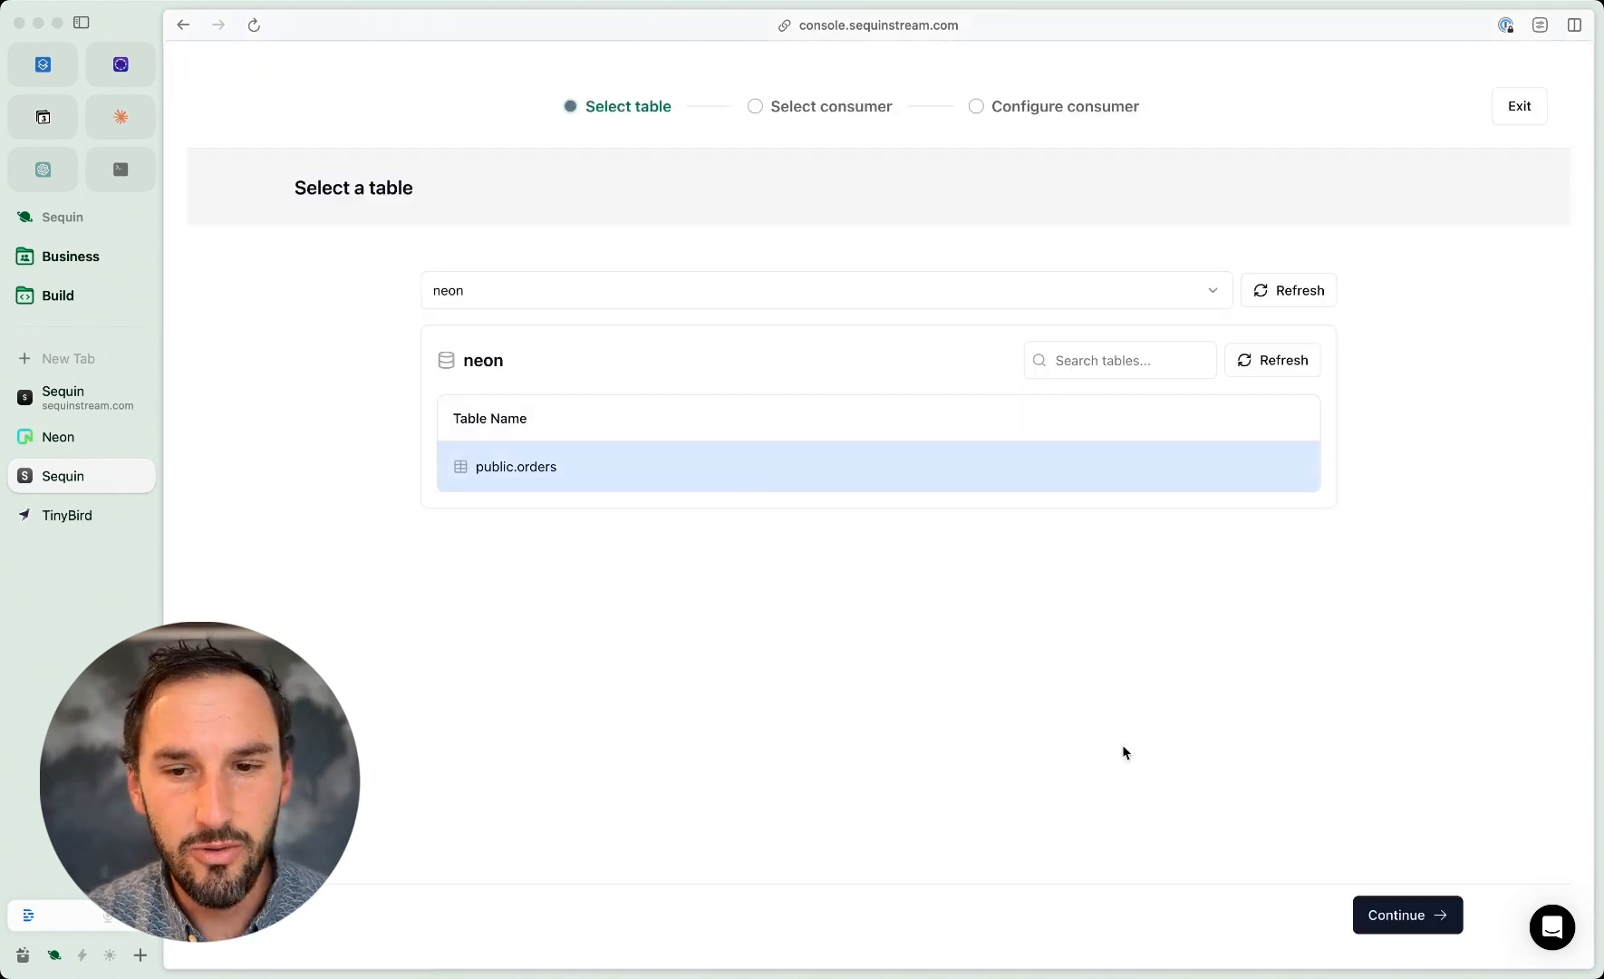
left_click(1384, 914)
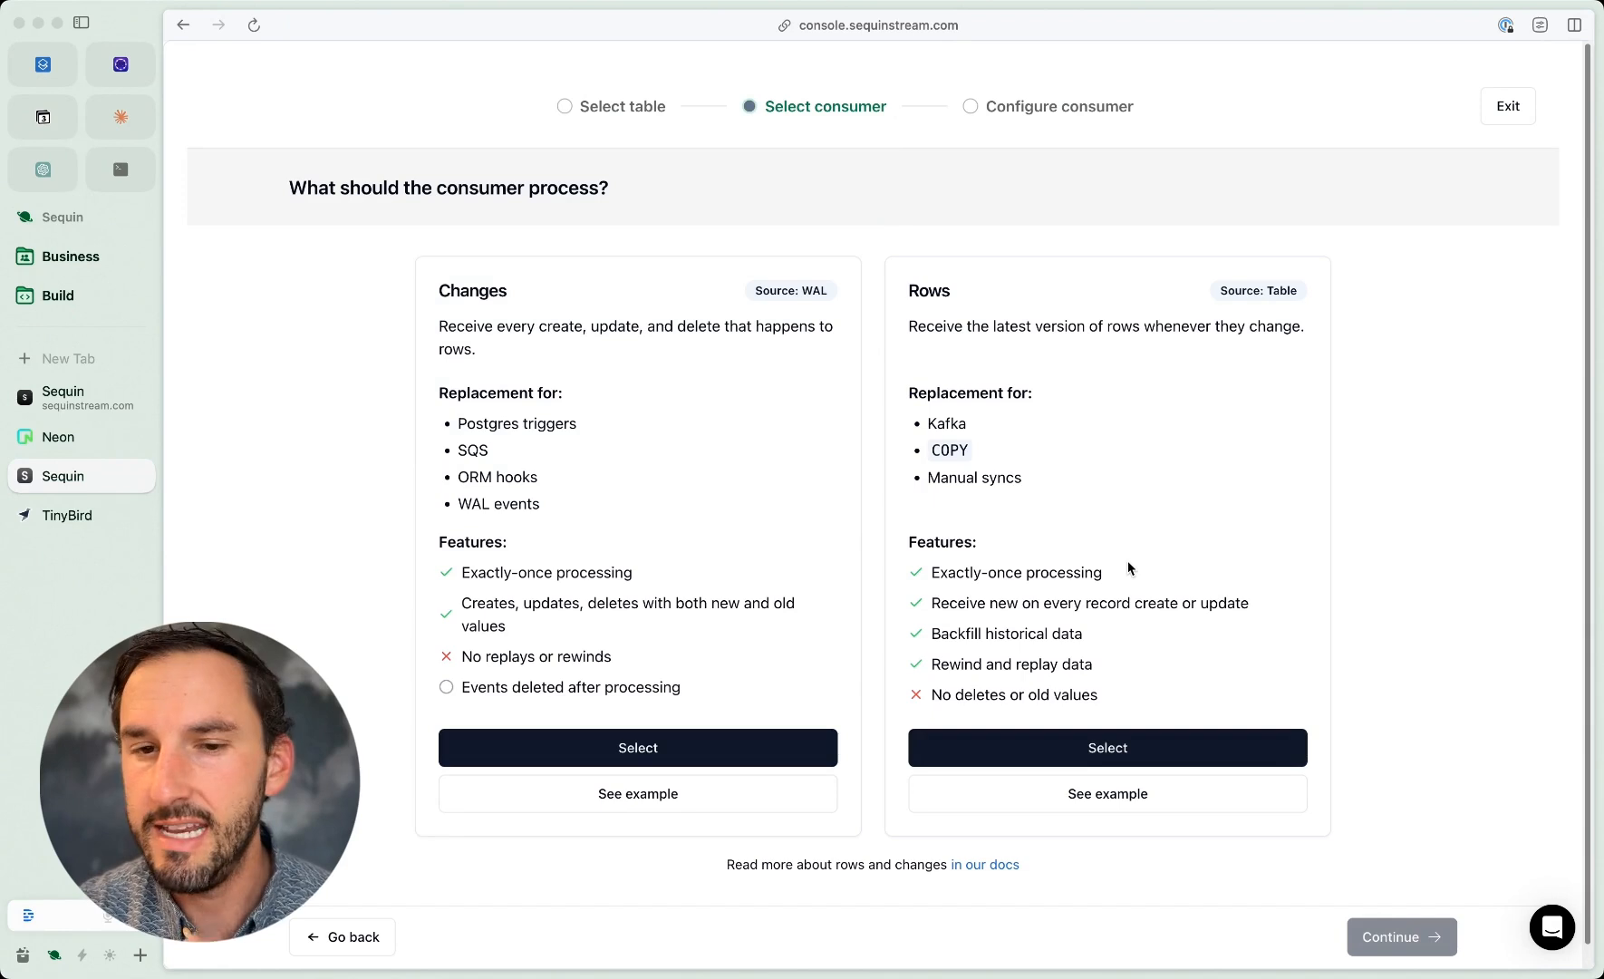
left_click(1122, 748)
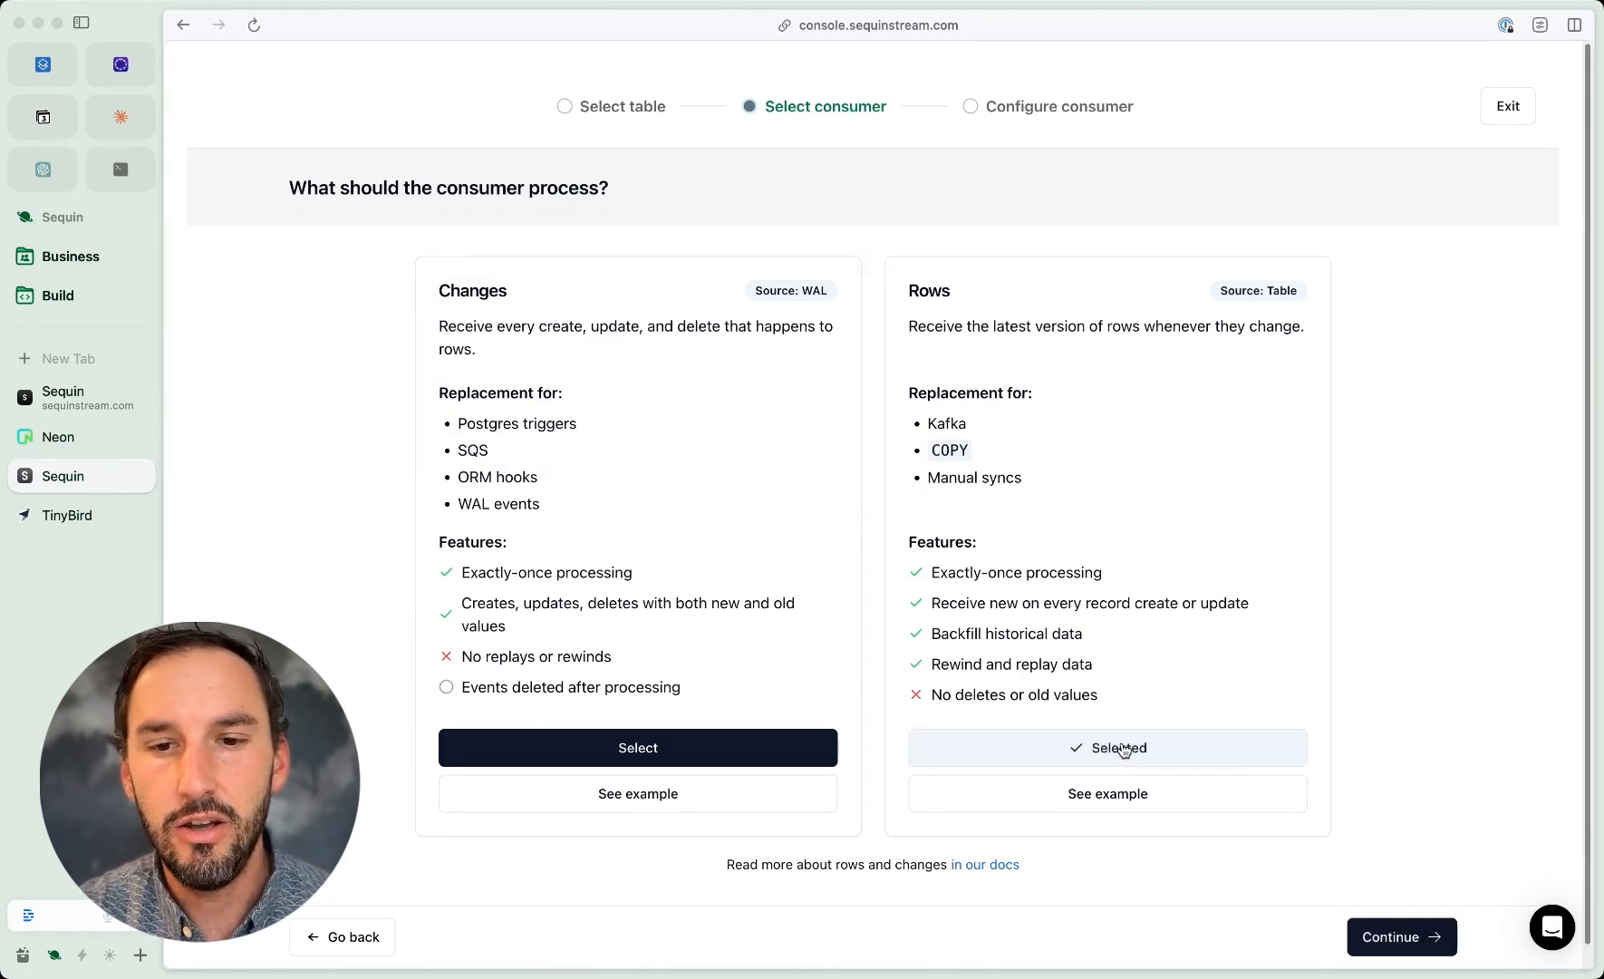
left_click(1398, 943)
Step: Sort the consumer by id, starting at the beginning of the table, and select HTTP Push as the consumer type
left_click(781, 475)
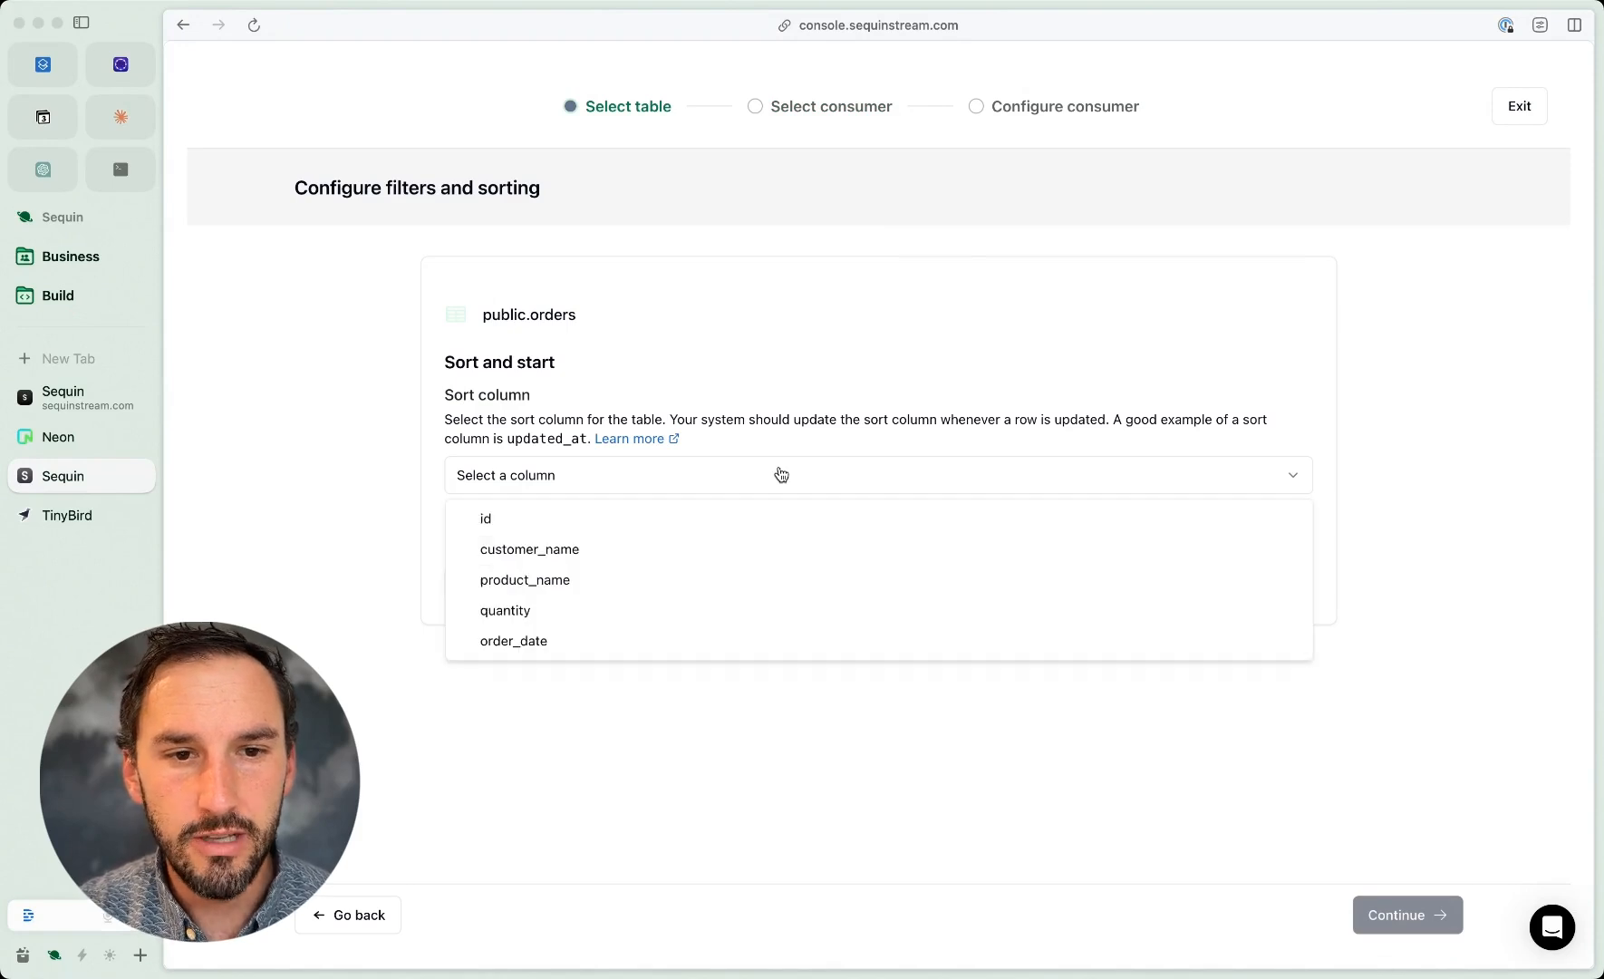
left_click(733, 520)
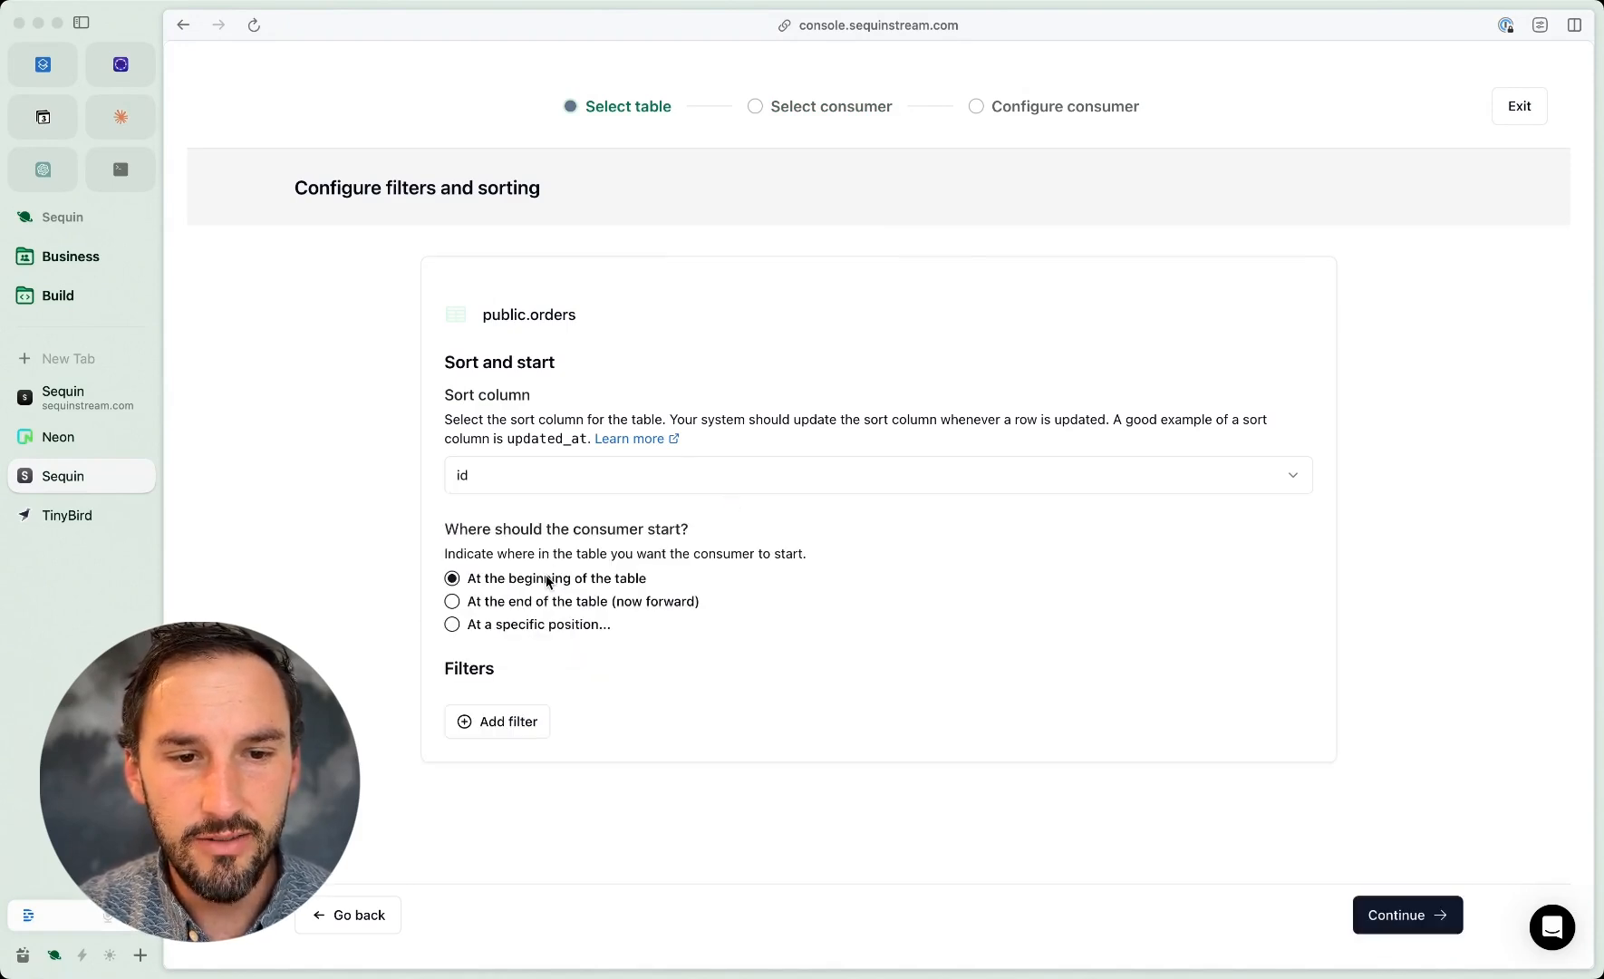
left_click(1408, 925)
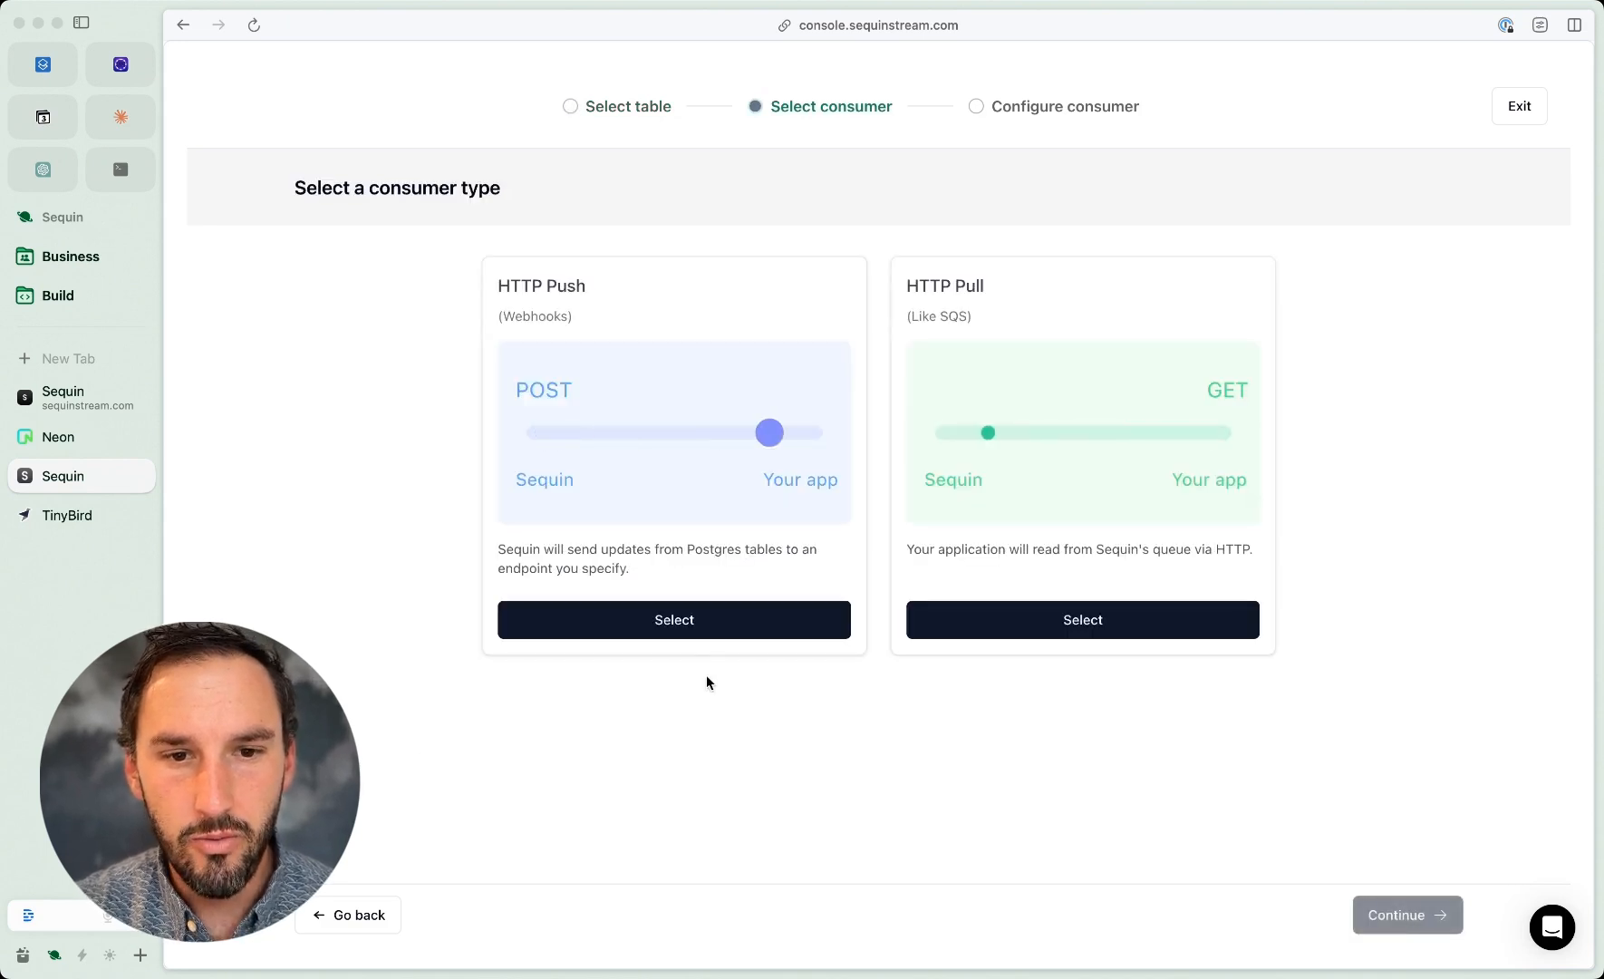
left_click(701, 622)
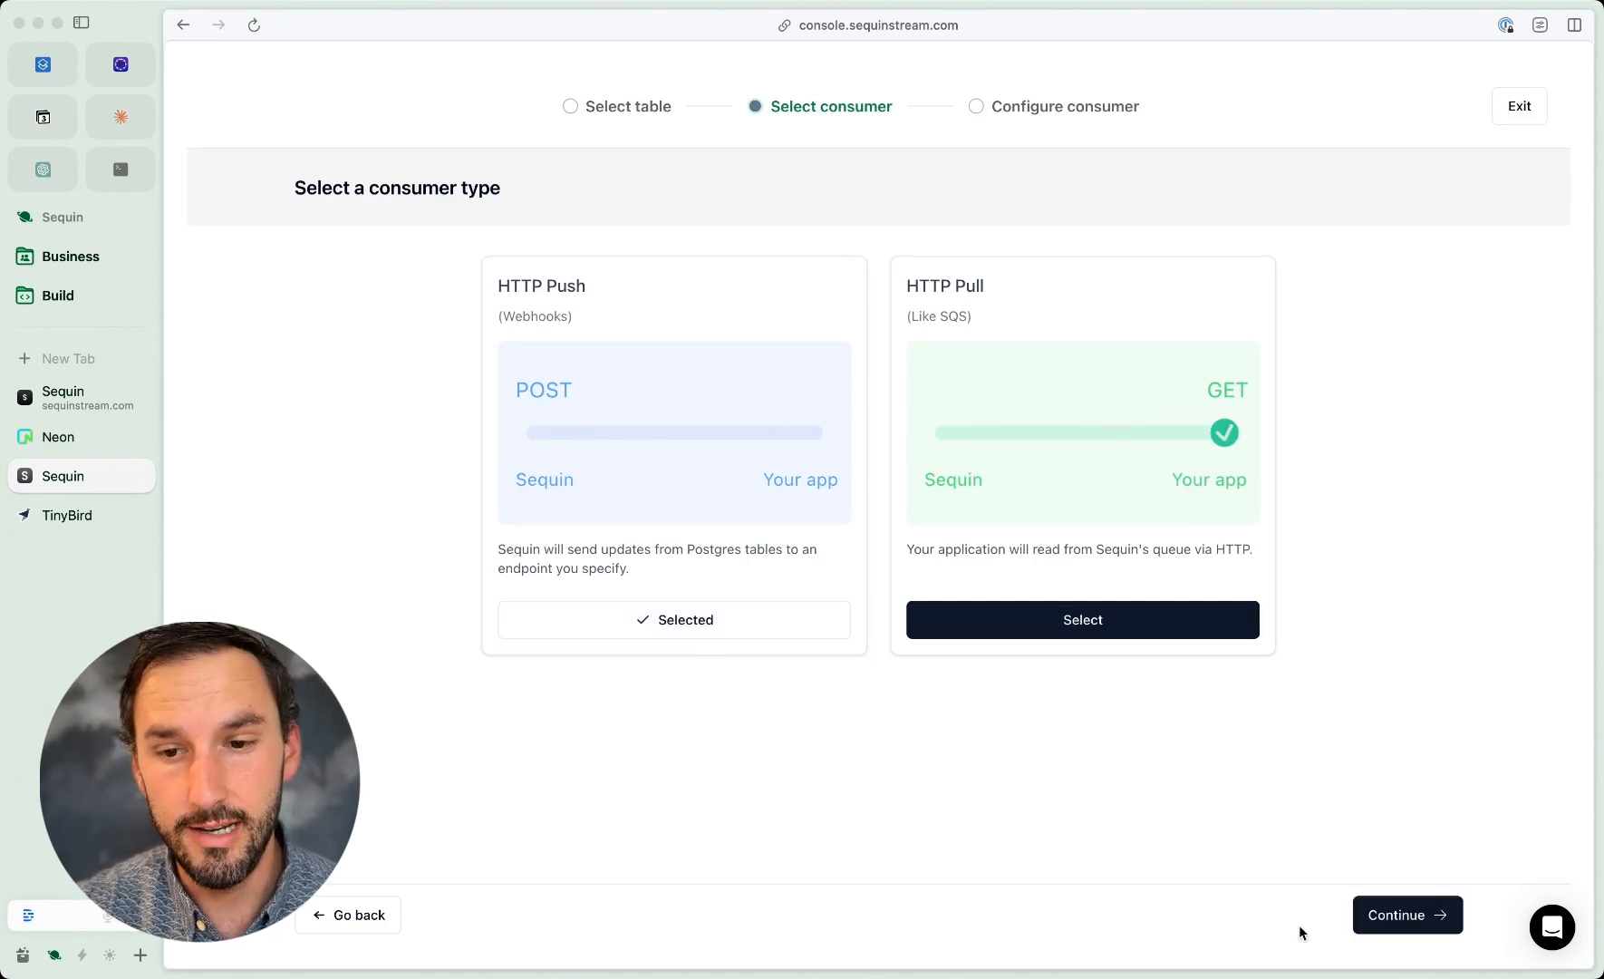
Step: Select the tinybird HTTP endpoint for the orders_push_consumer and create the consumer with no endpoint path
left_click(1443, 921)
left_click(577, 681)
left_click(581, 716)
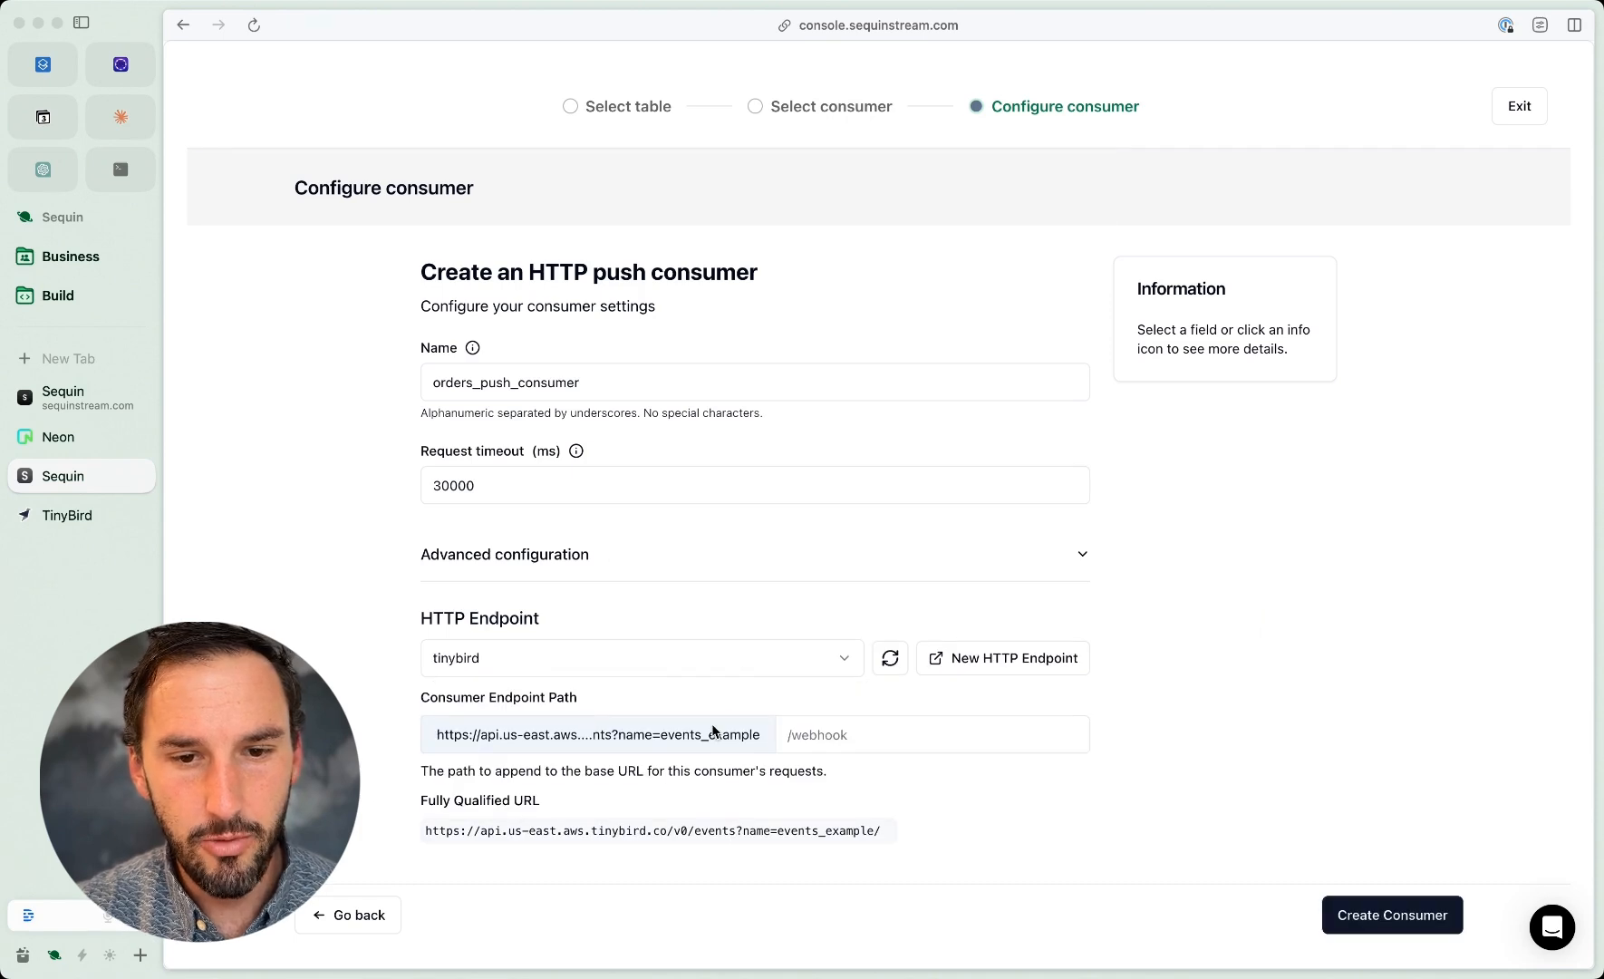
left_click(1367, 913)
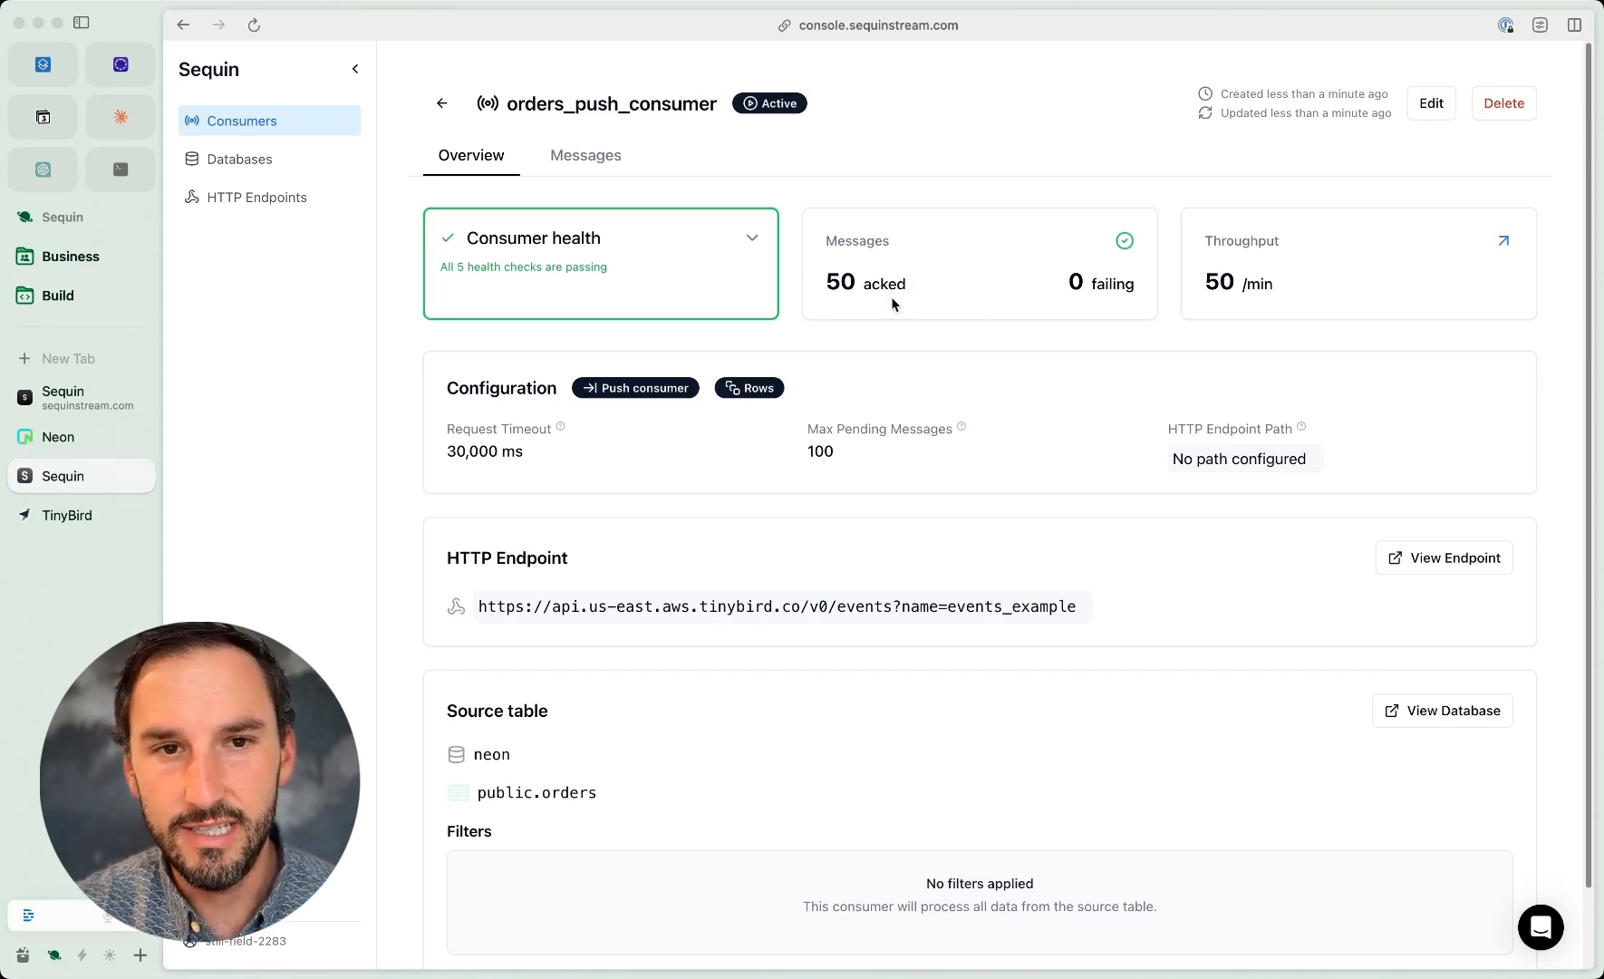
Step: Review the consumer's messages and the delivery details and logs of the first message, and return to the consumers list
left_click(594, 163)
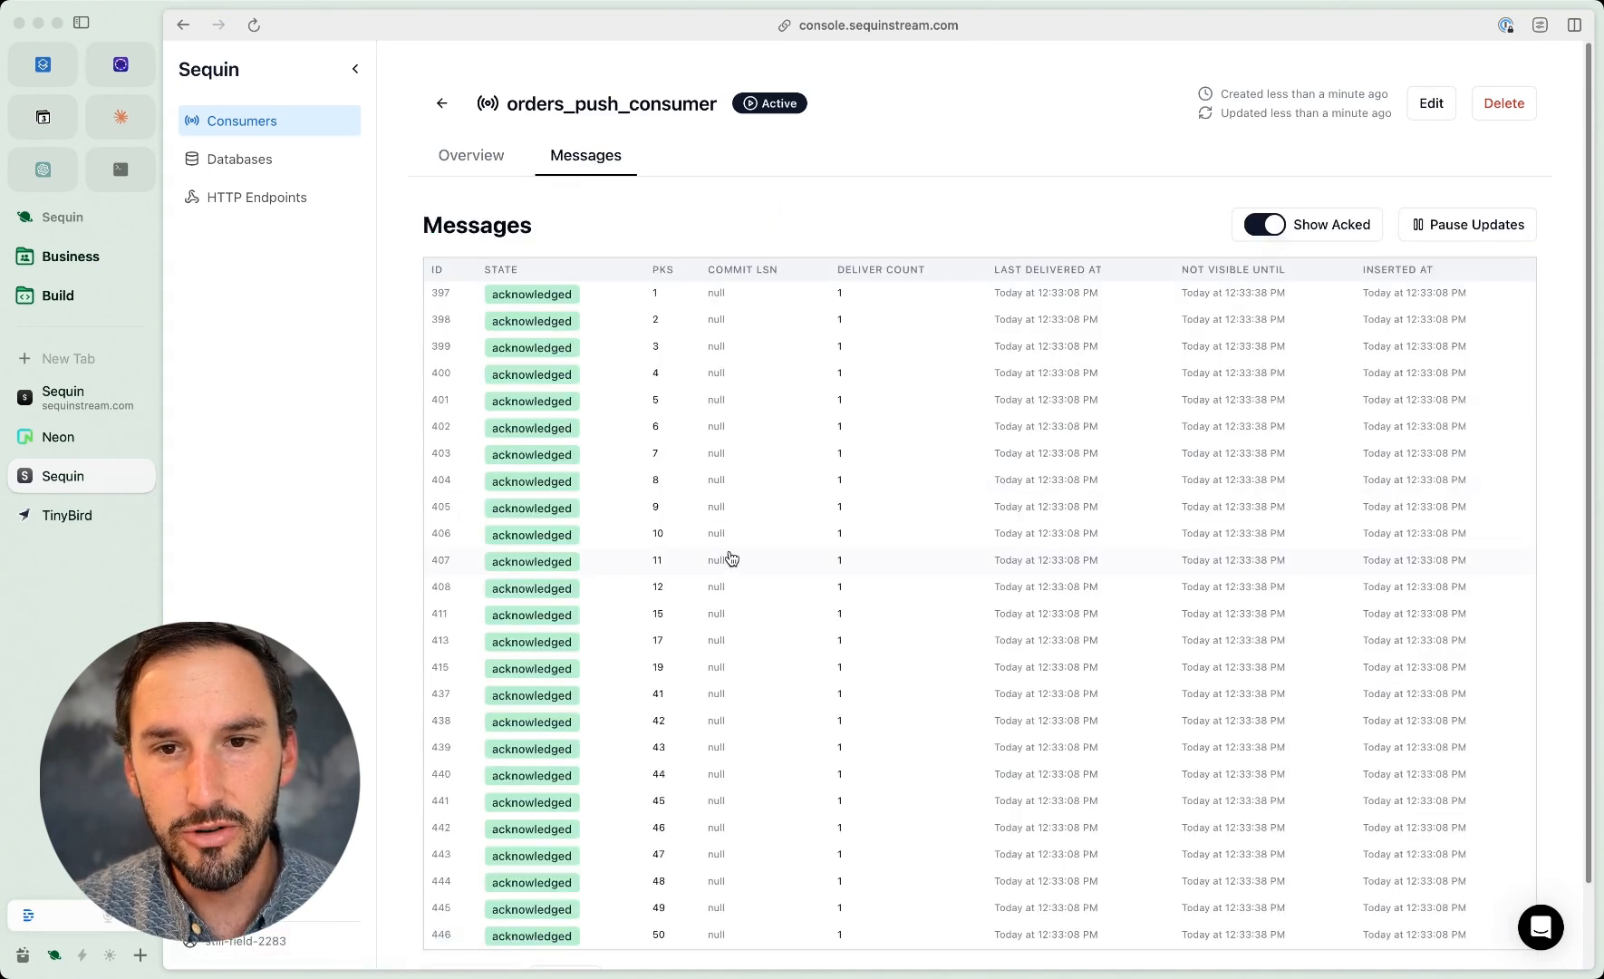
scroll(730, 556, "down", 2)
scroll(728, 555, "up", 2)
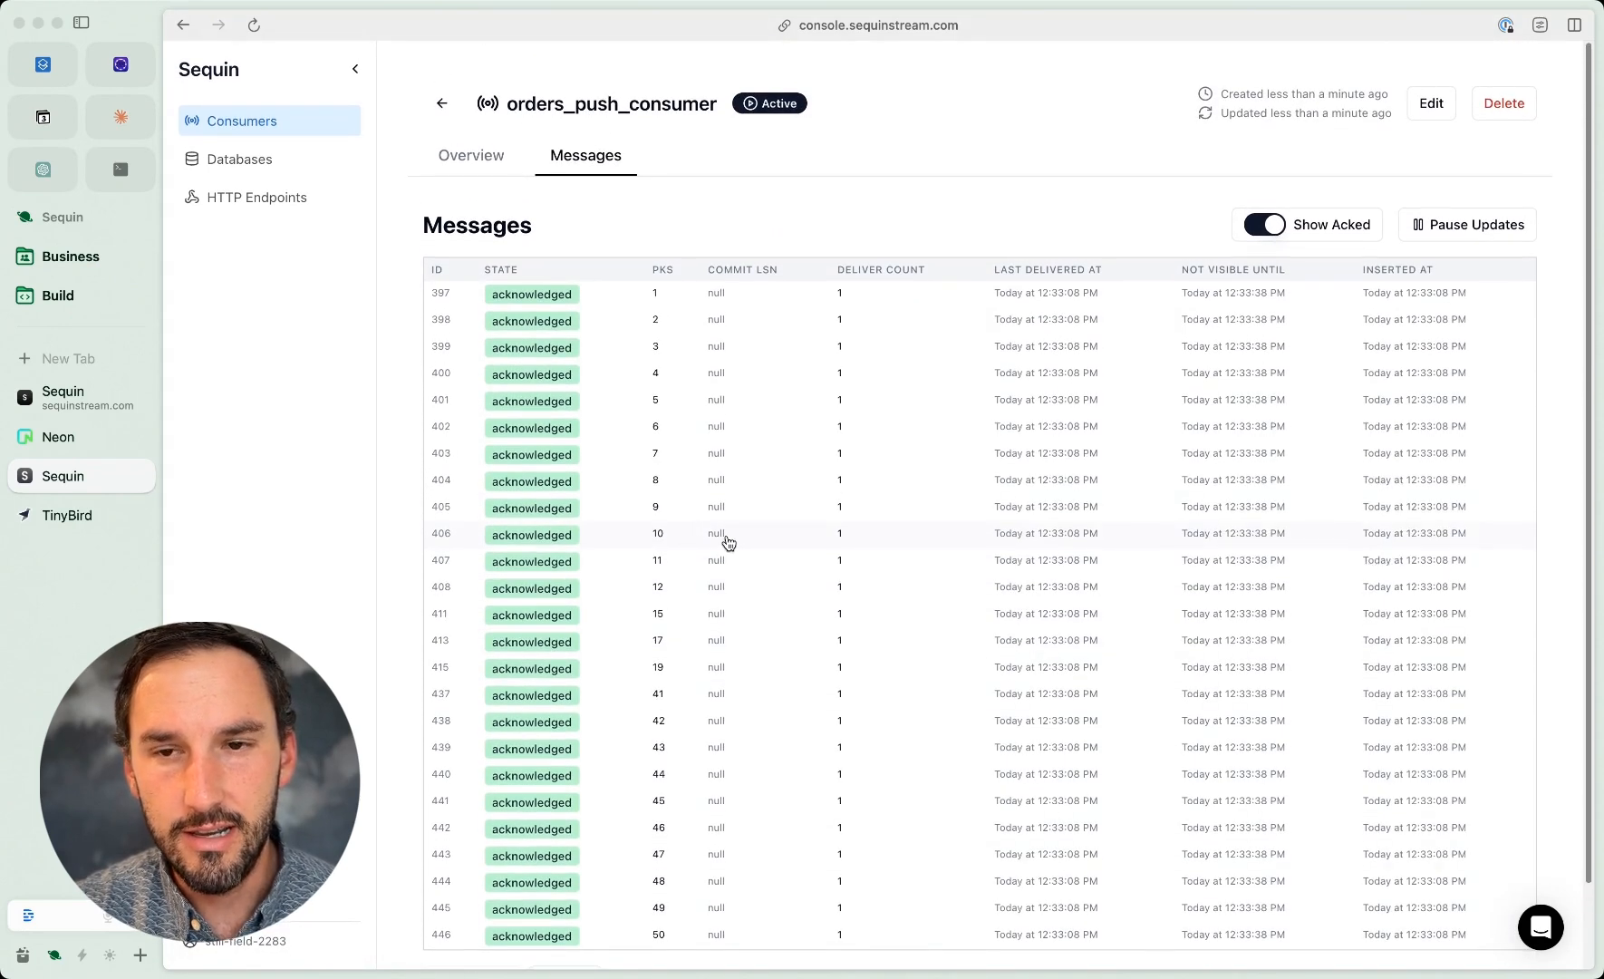
left_click(608, 303)
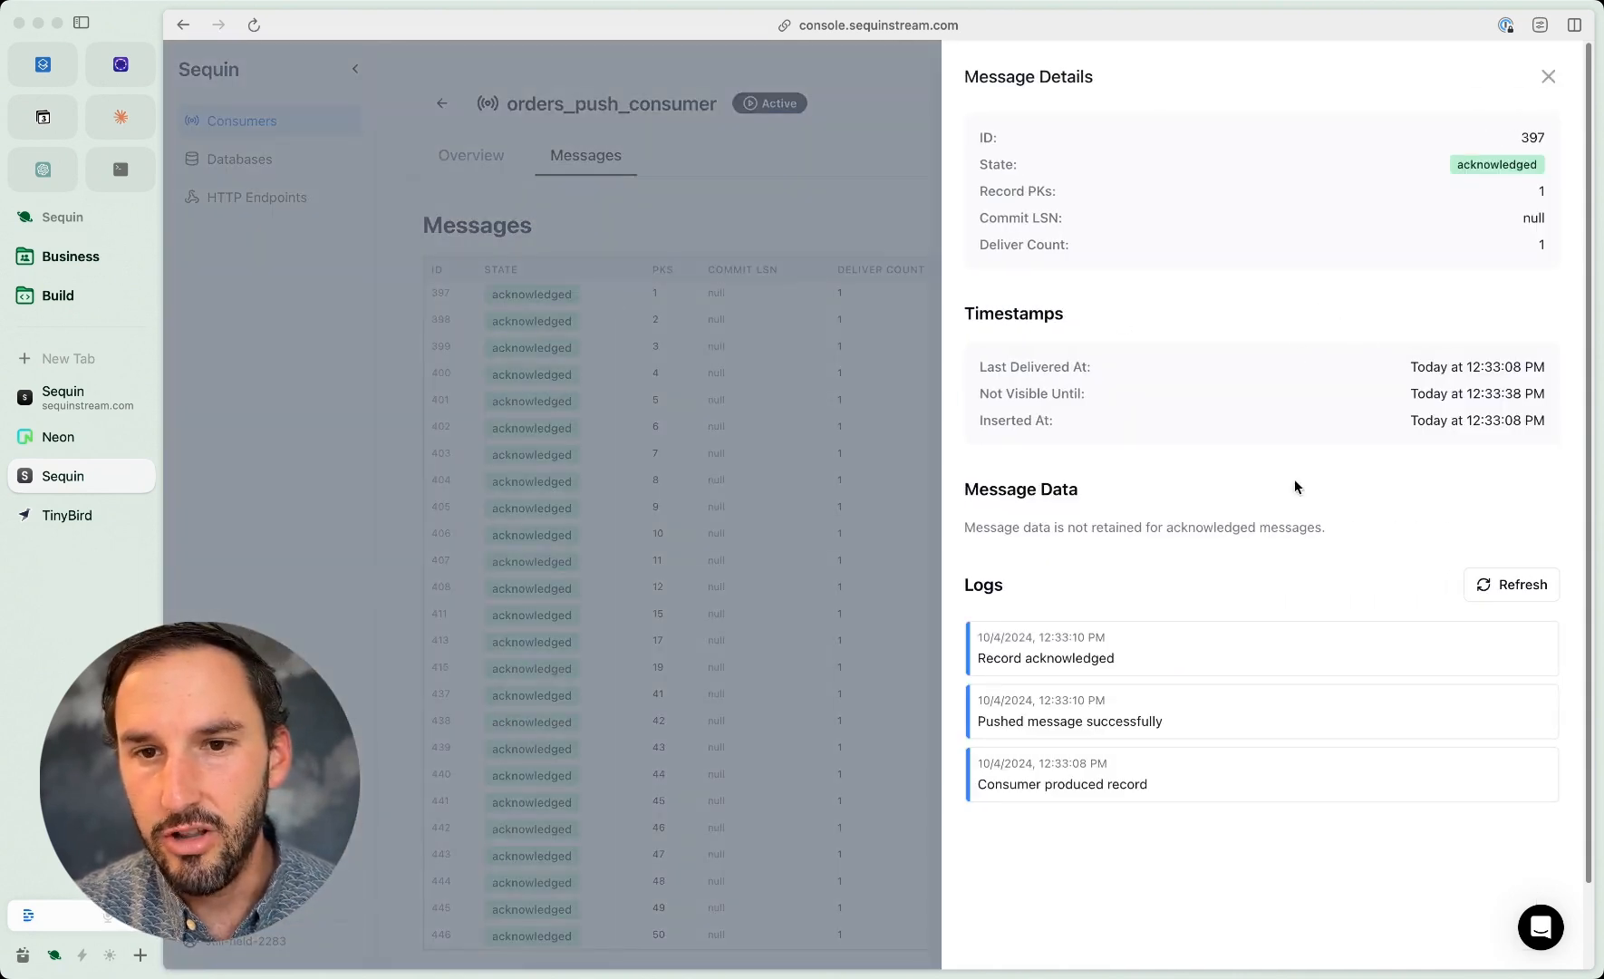
left_click(1546, 79)
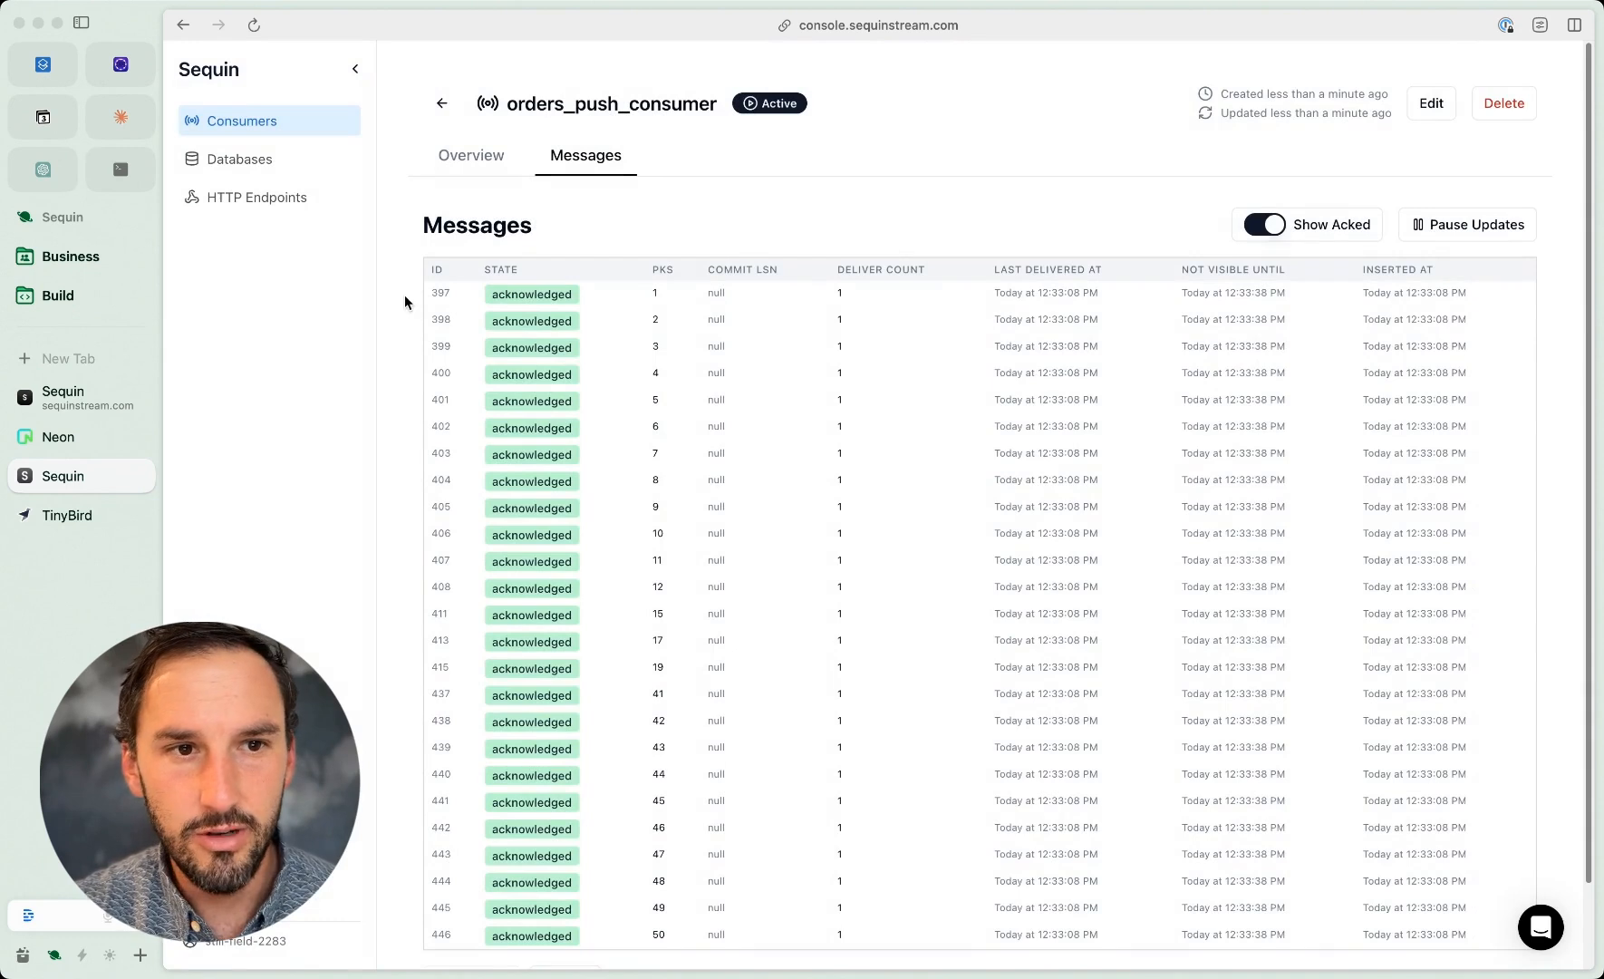
left_click(289, 123)
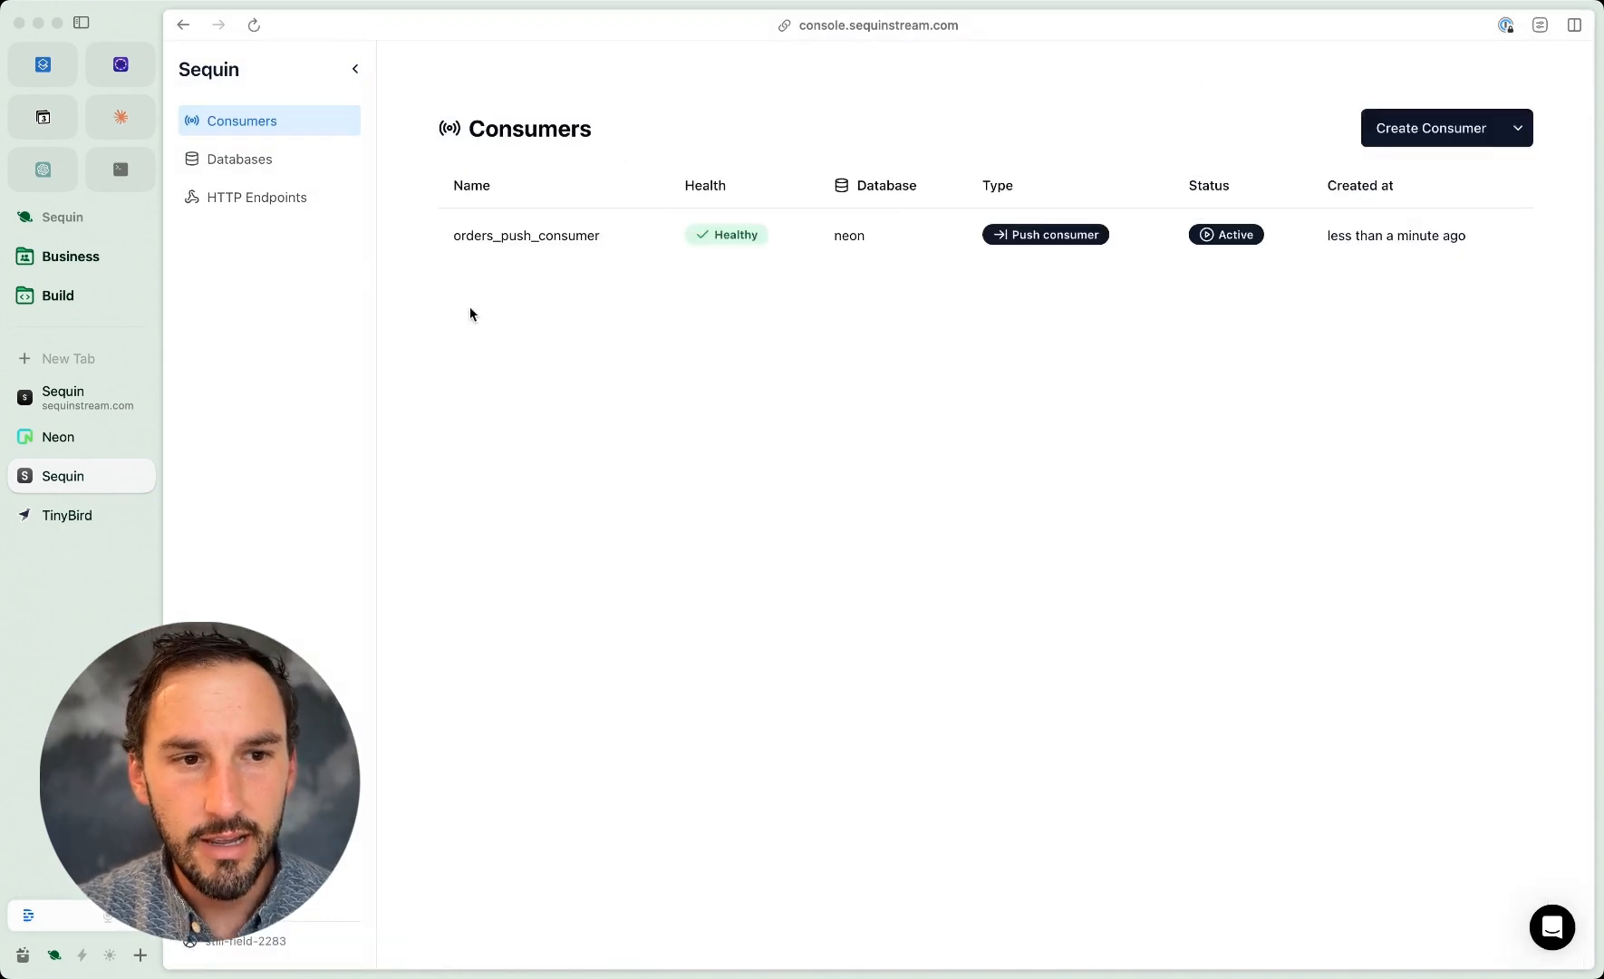
Step: Switch to TinyBird and look through the rows of the events_example data source
left_click(100, 512)
left_click(1245, 155)
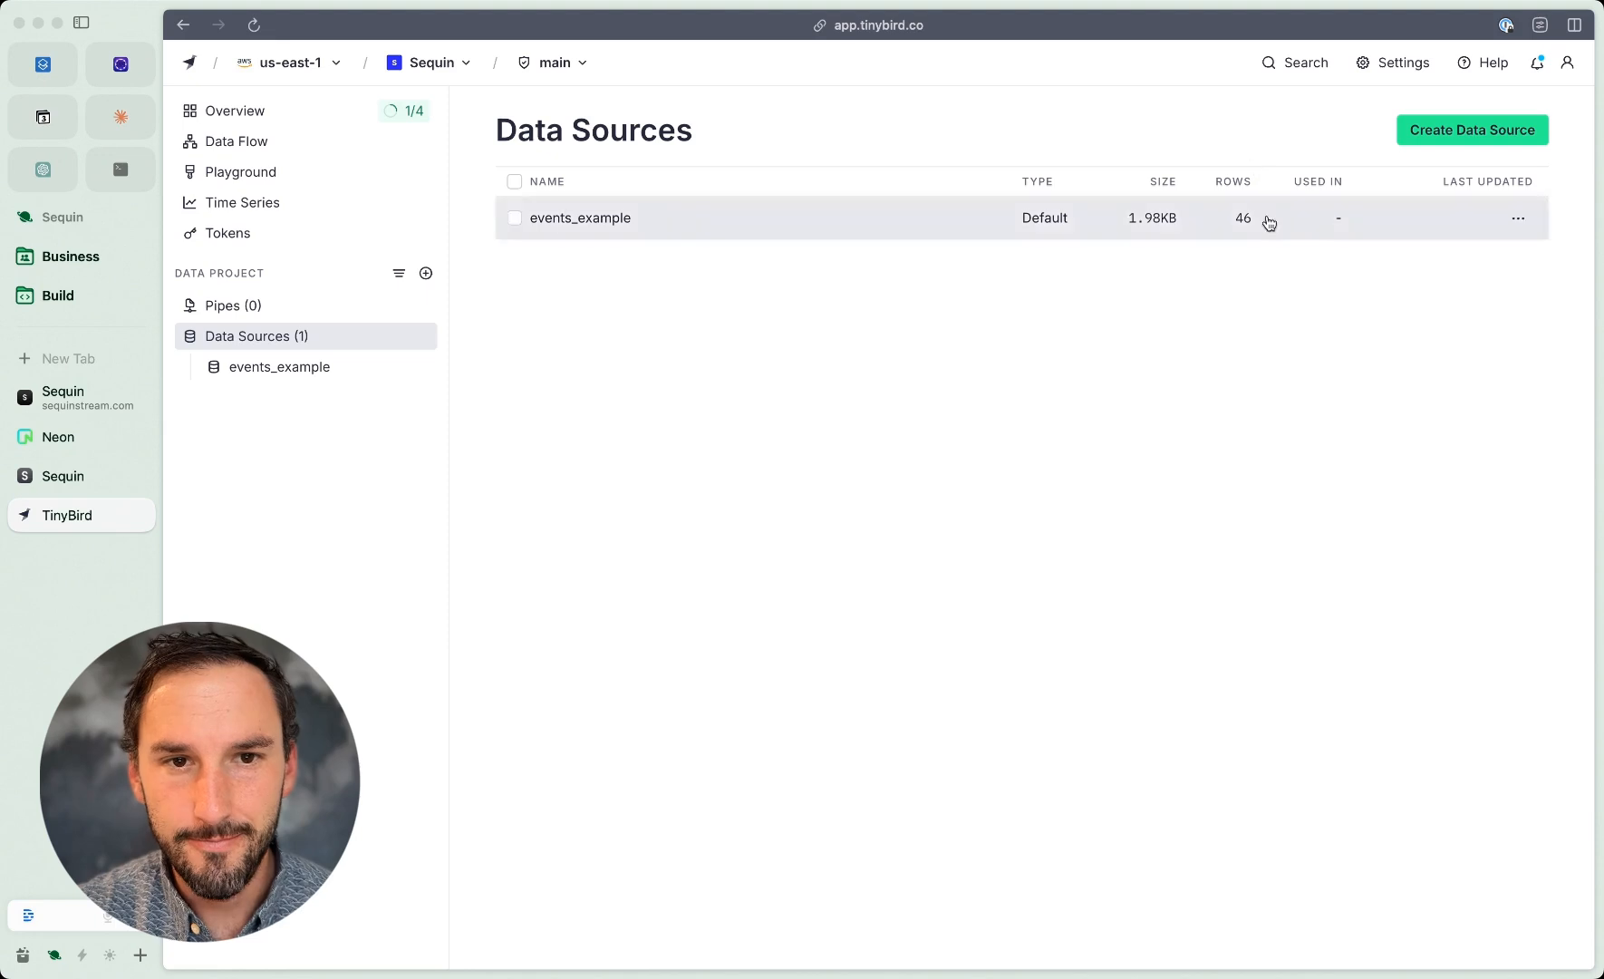
left_click(755, 235)
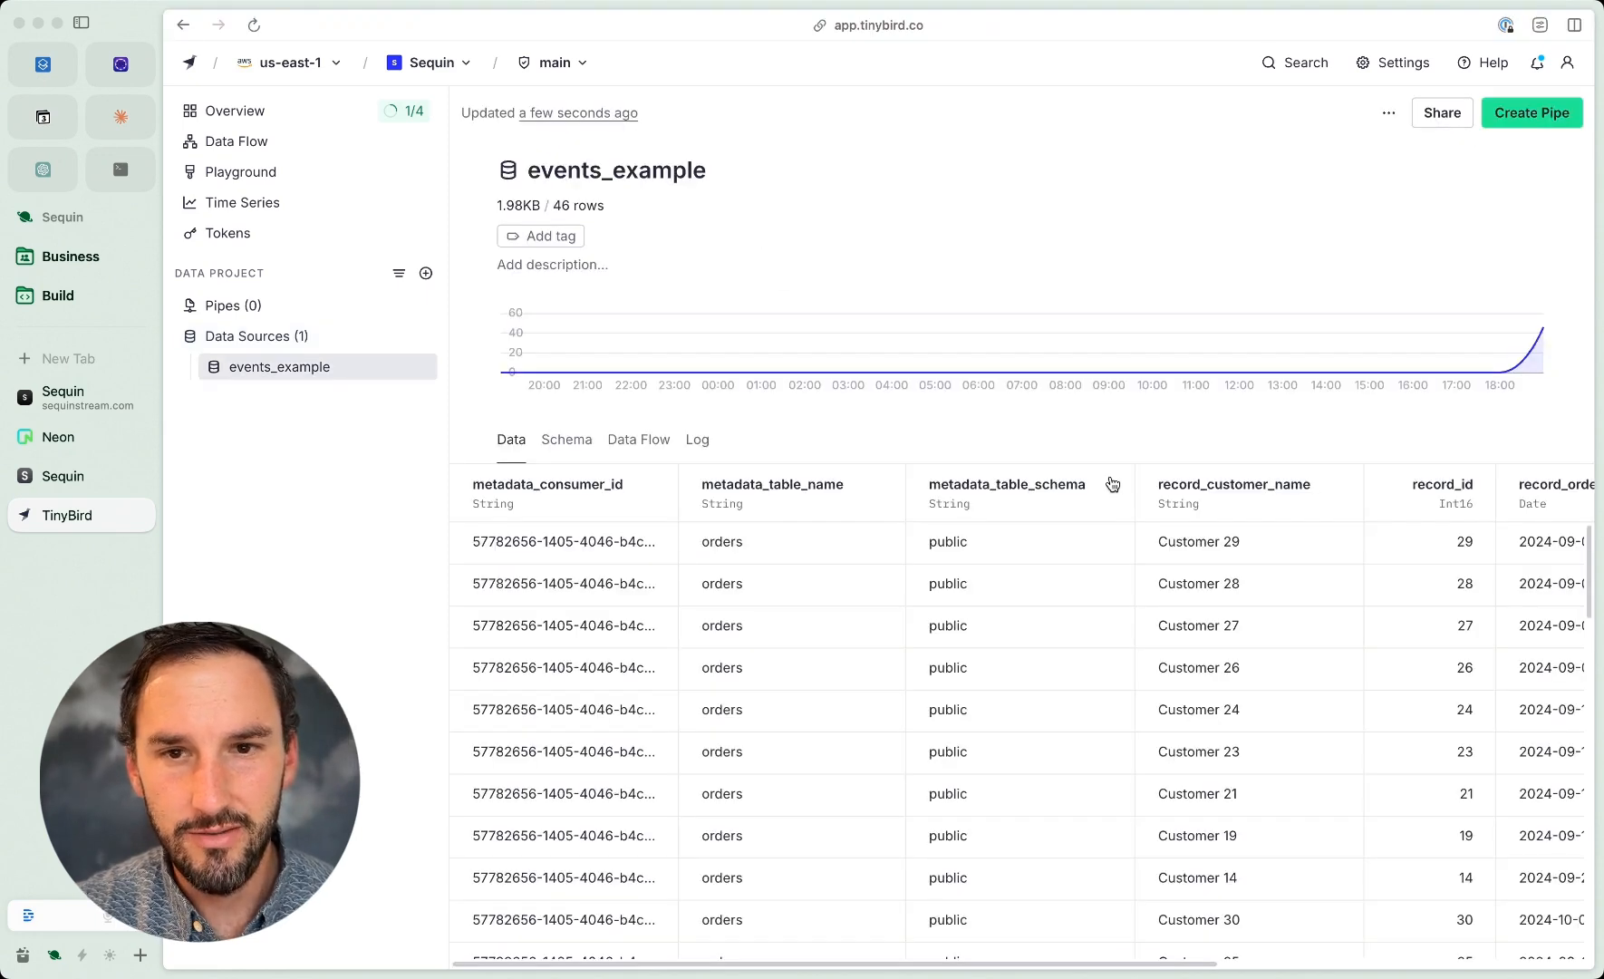
scroll(1118, 681, "down", 10)
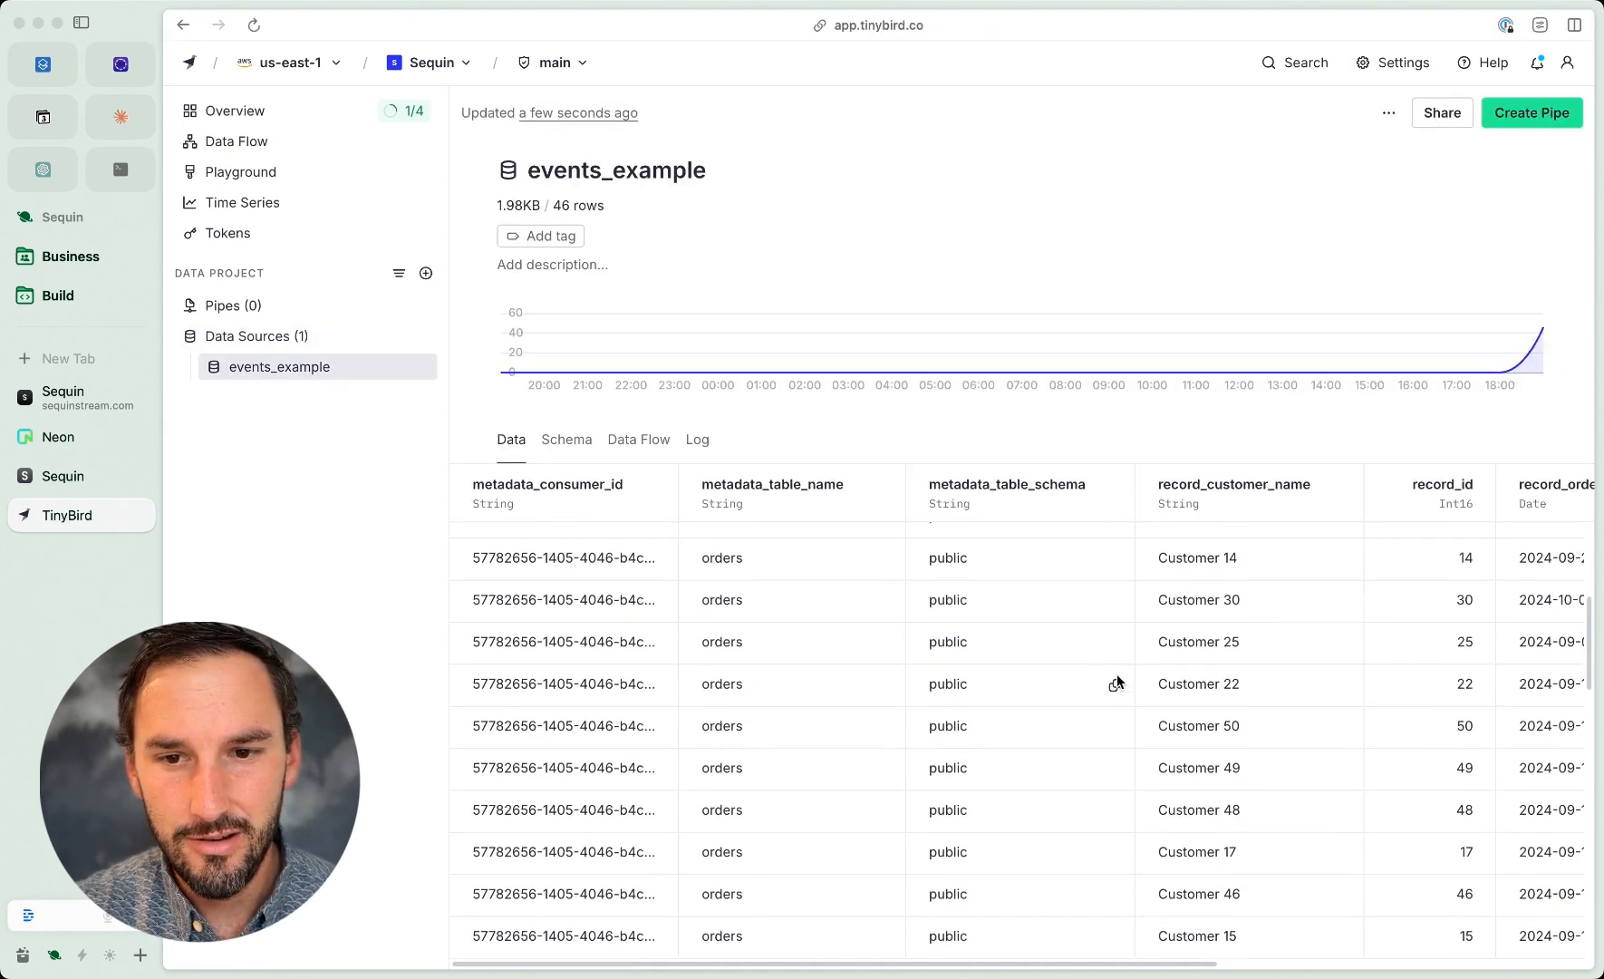
scroll(1116, 673, "down", 10)
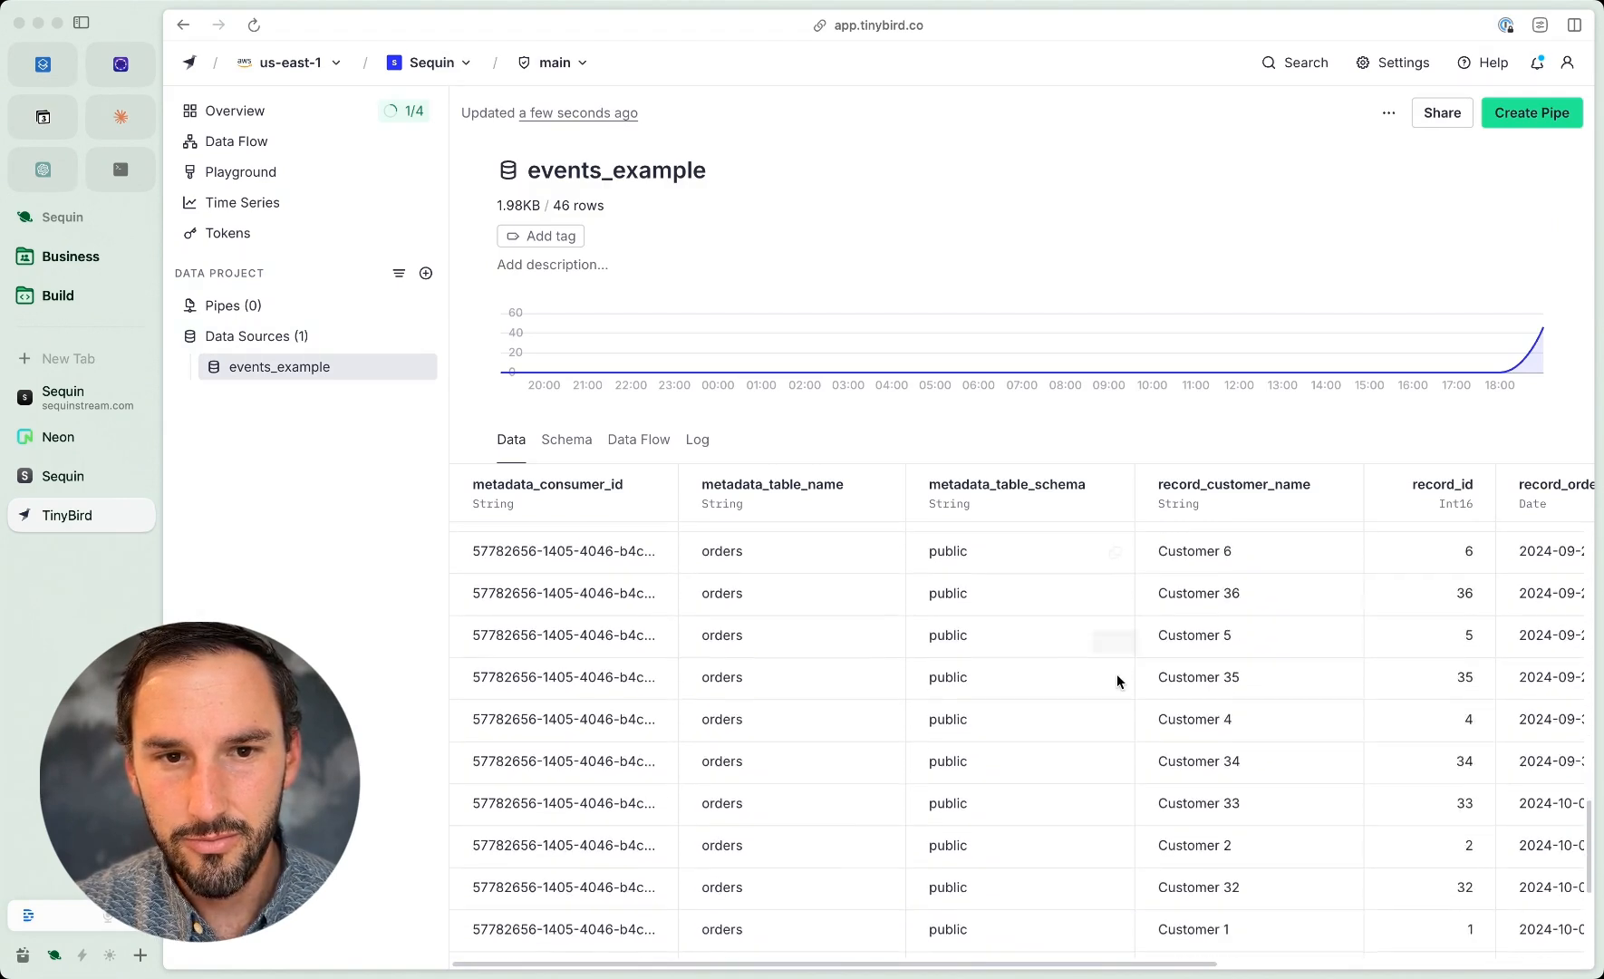
scroll(1116, 680, "up", 15)
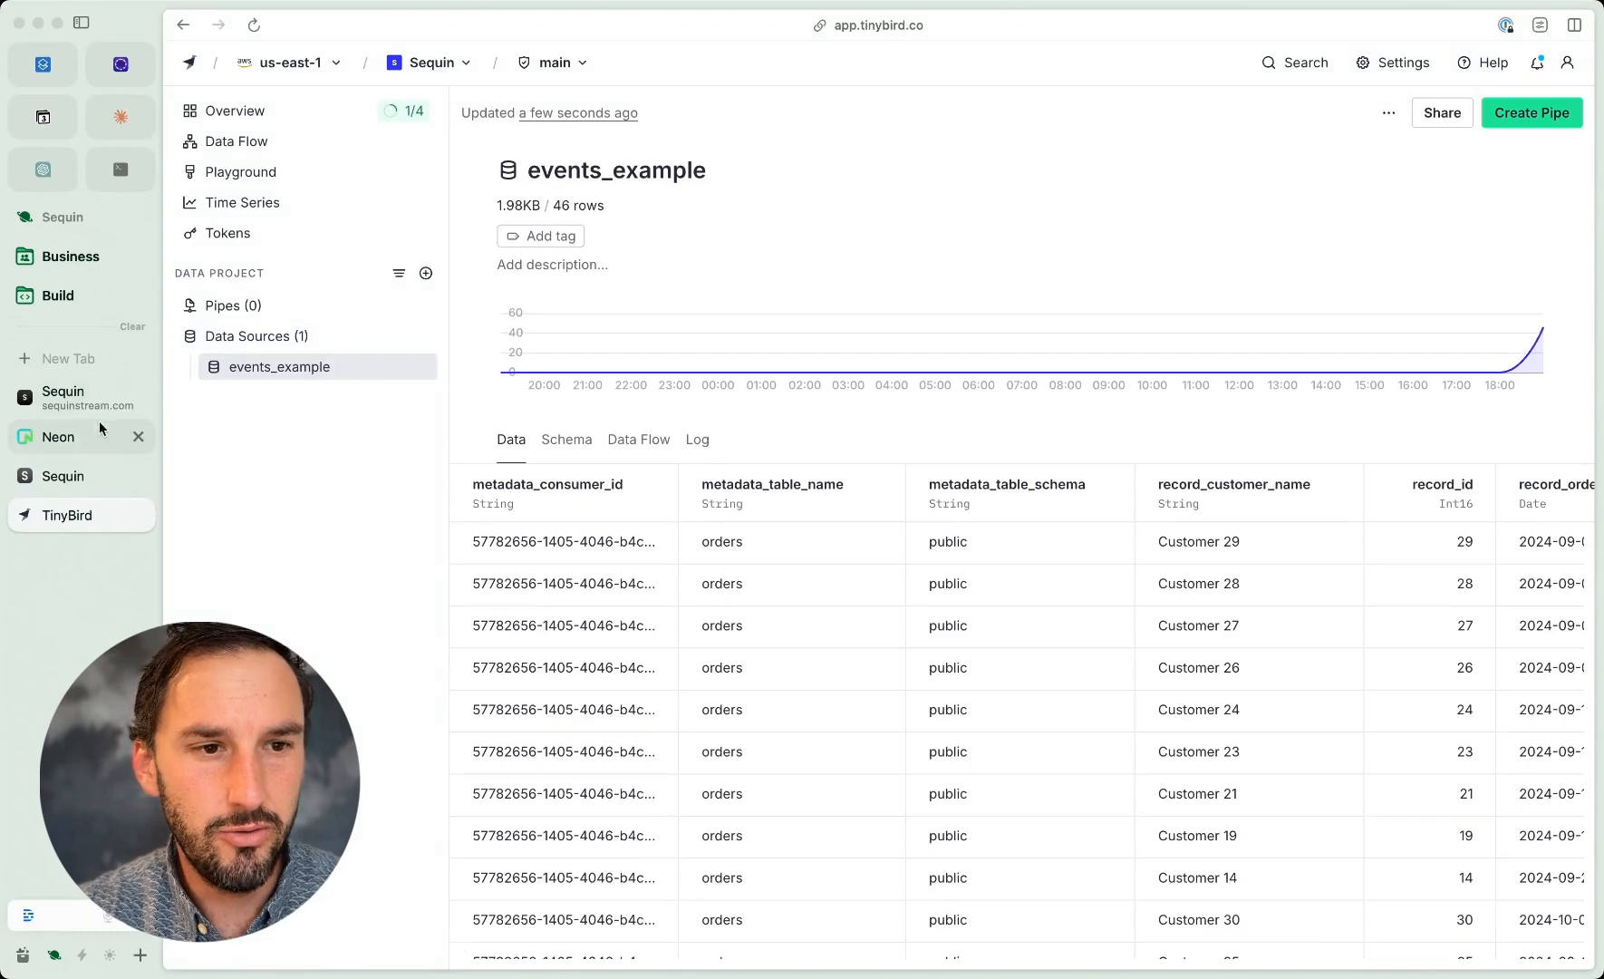
Step: In Neon's SQL Editor, run an insert into orders that fills customer_name, product_name, quantity and order_date from generate_series(1, 50)
left_click(75, 436)
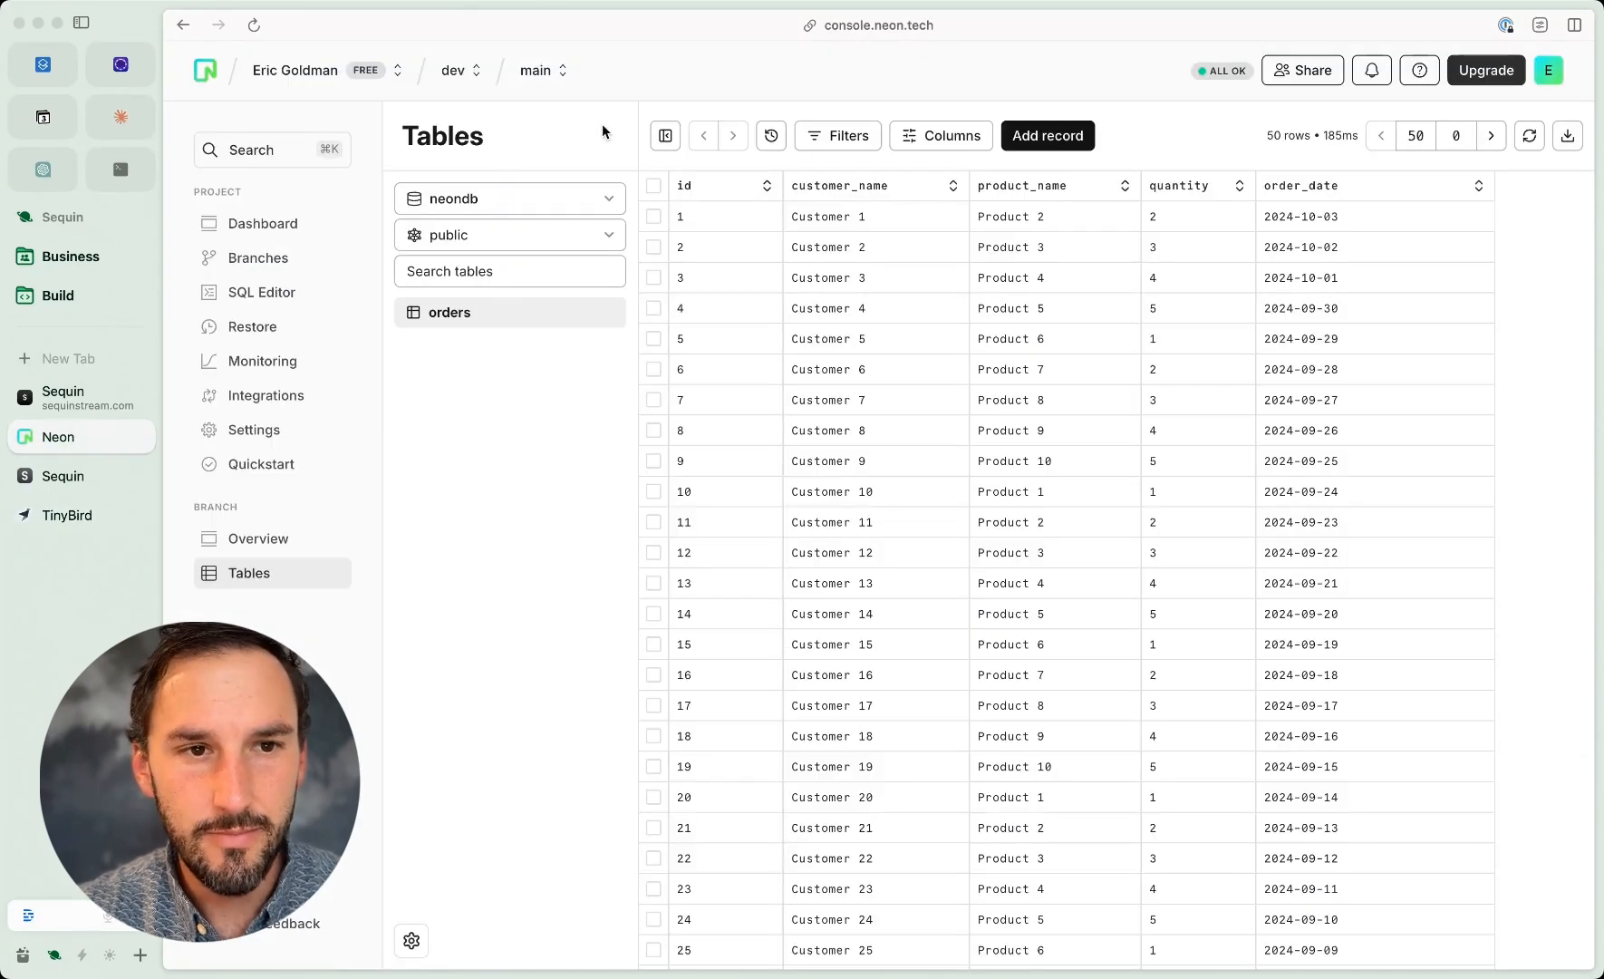
left_click(263, 294)
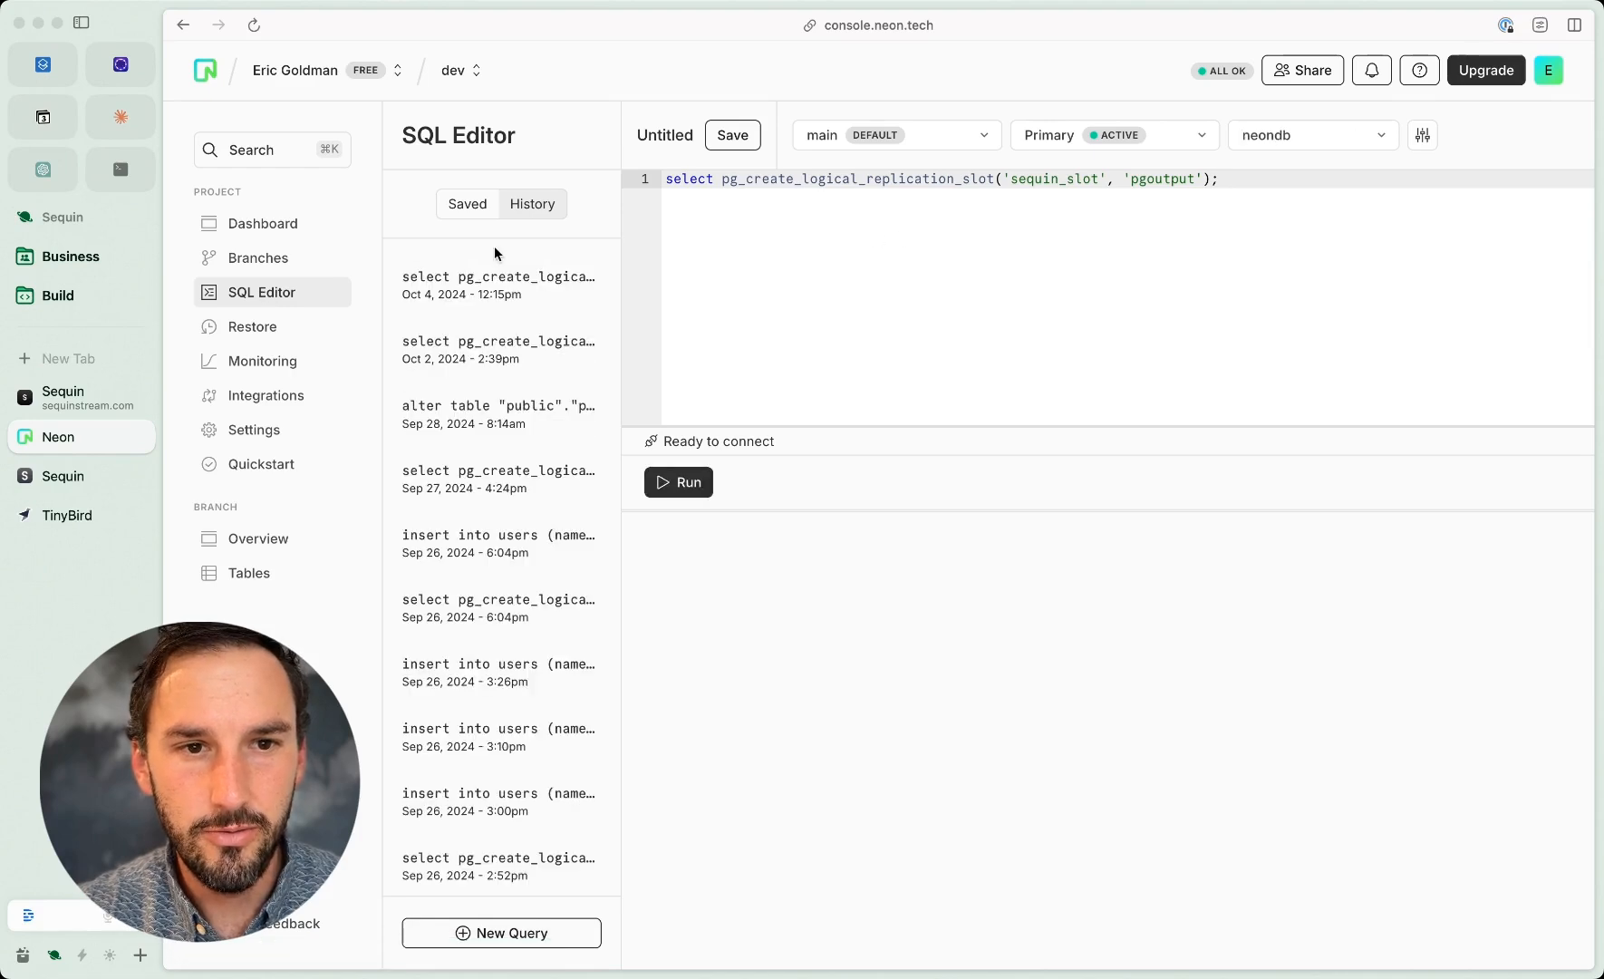
key("Down")
key("Down")
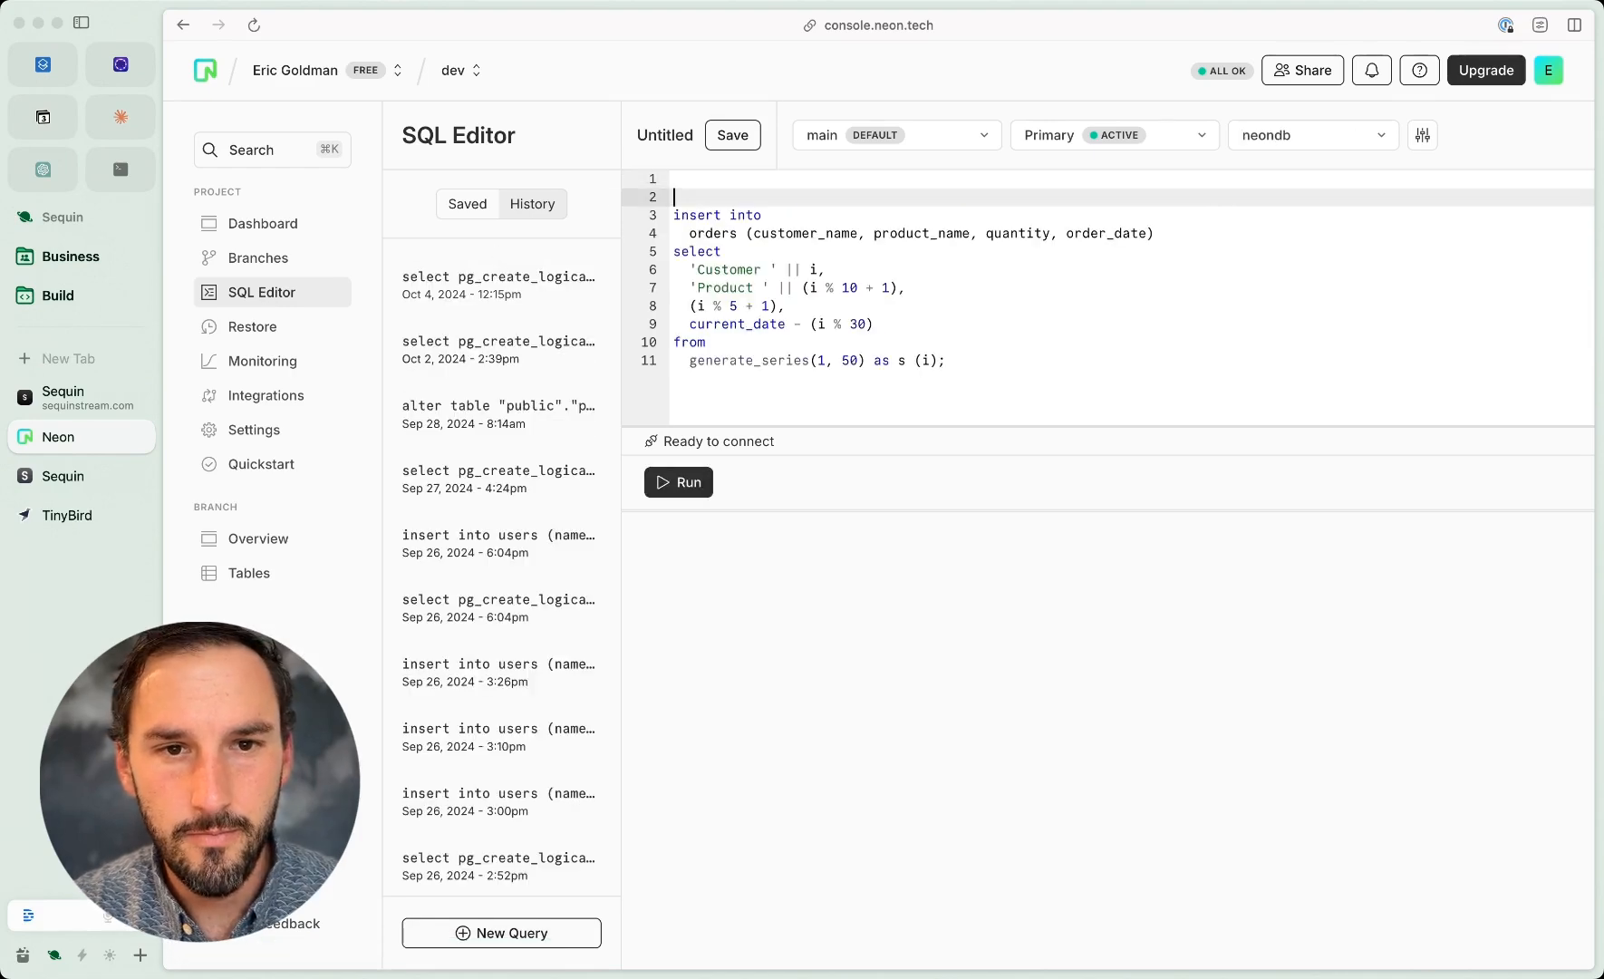
key("BackSpace")
key("BackSpace")
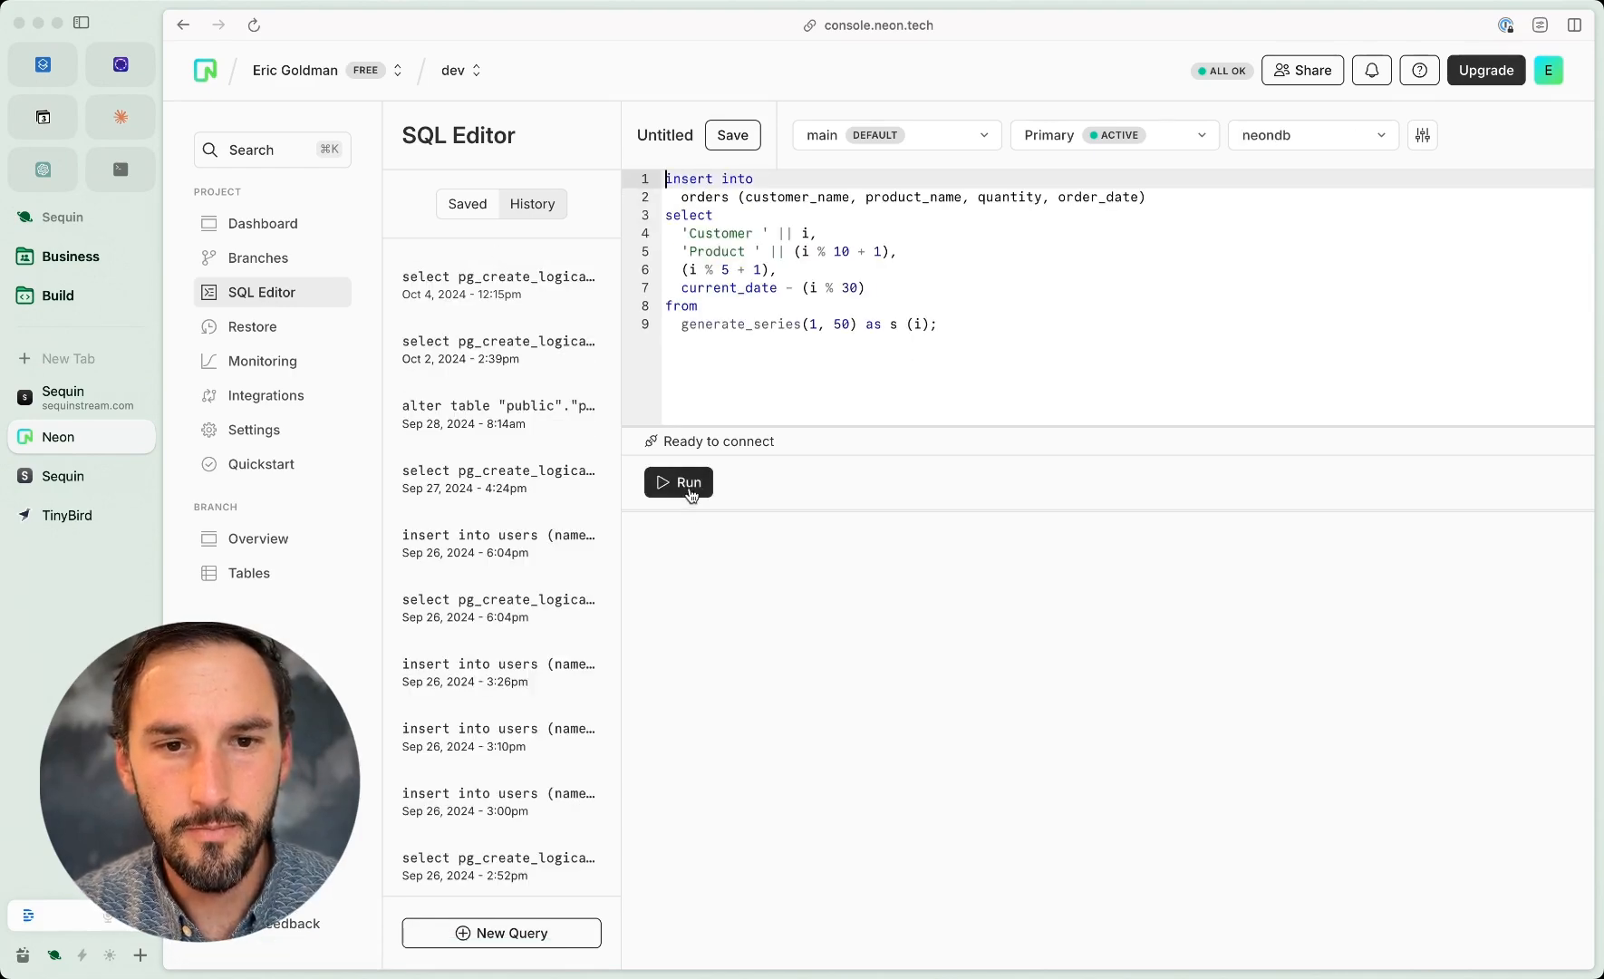
left_click(689, 485)
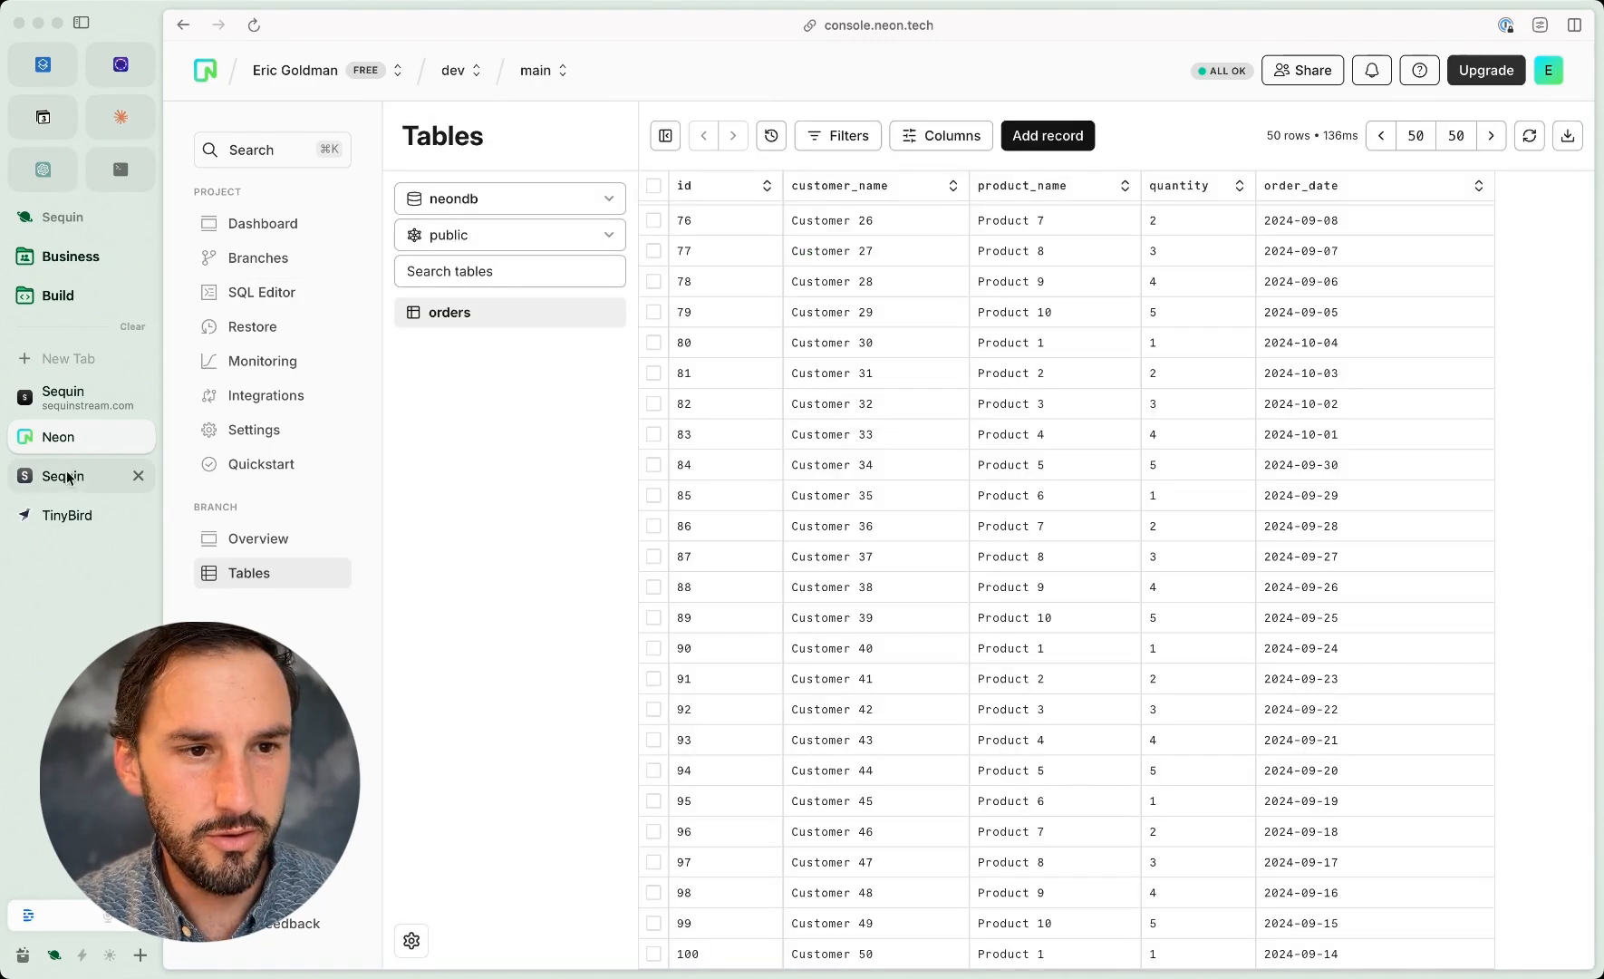
Step: Check the orders_push_consumer overview in Sequin and the newly streamed rows in TinyBird's events_example data source
left_click(68, 478)
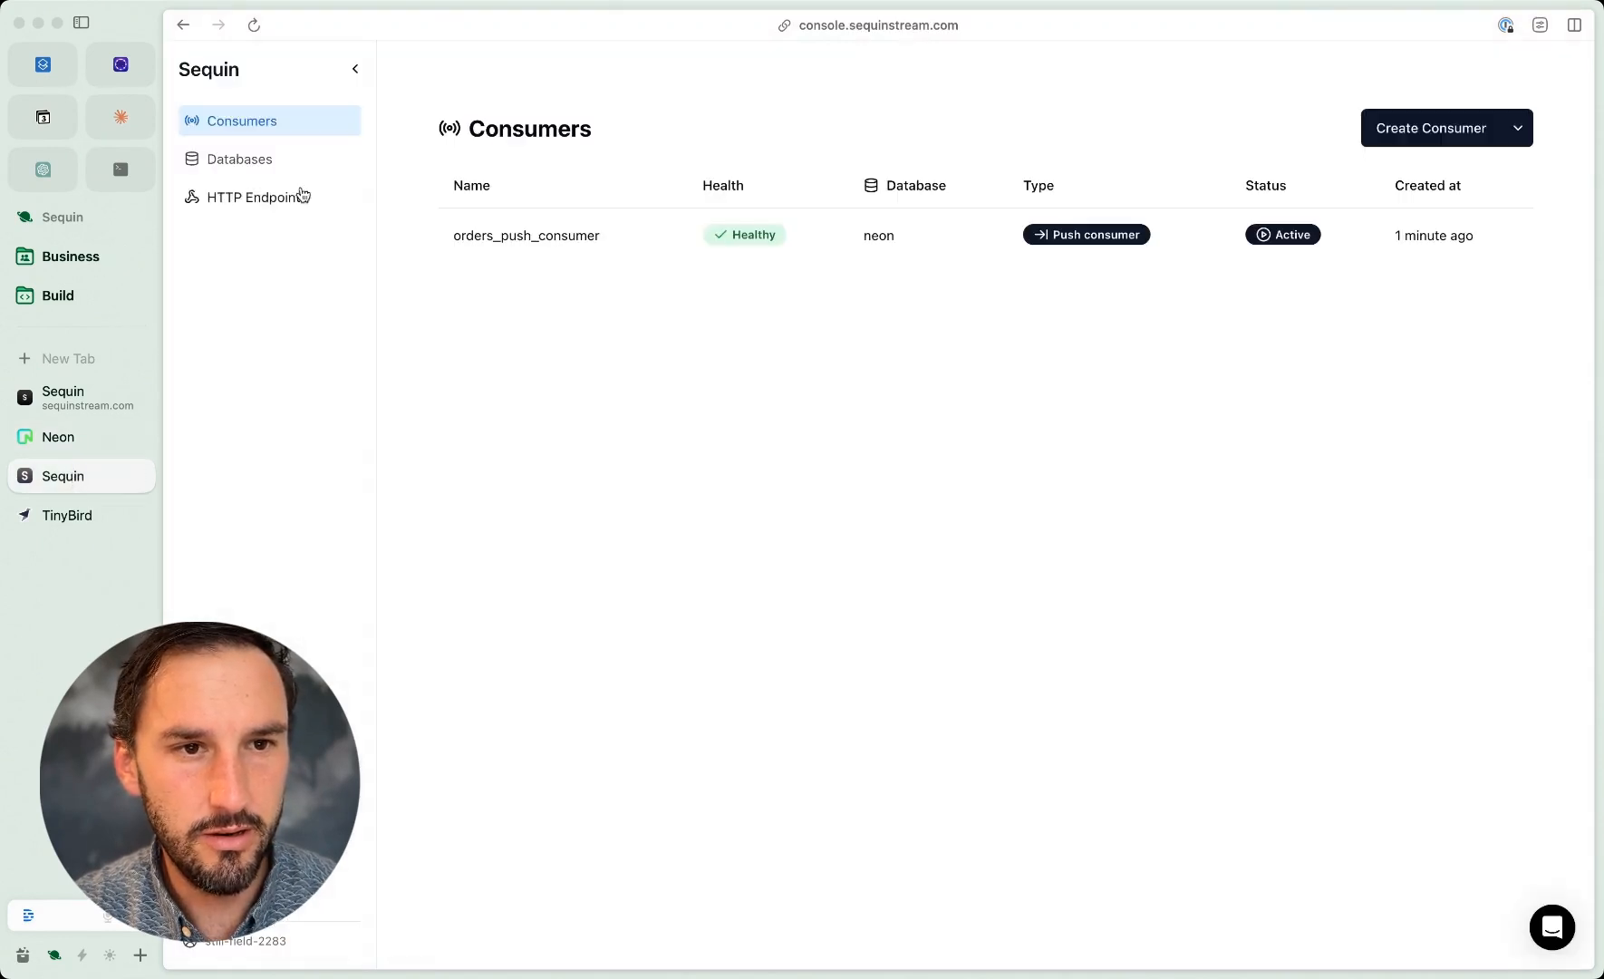
left_click(796, 237)
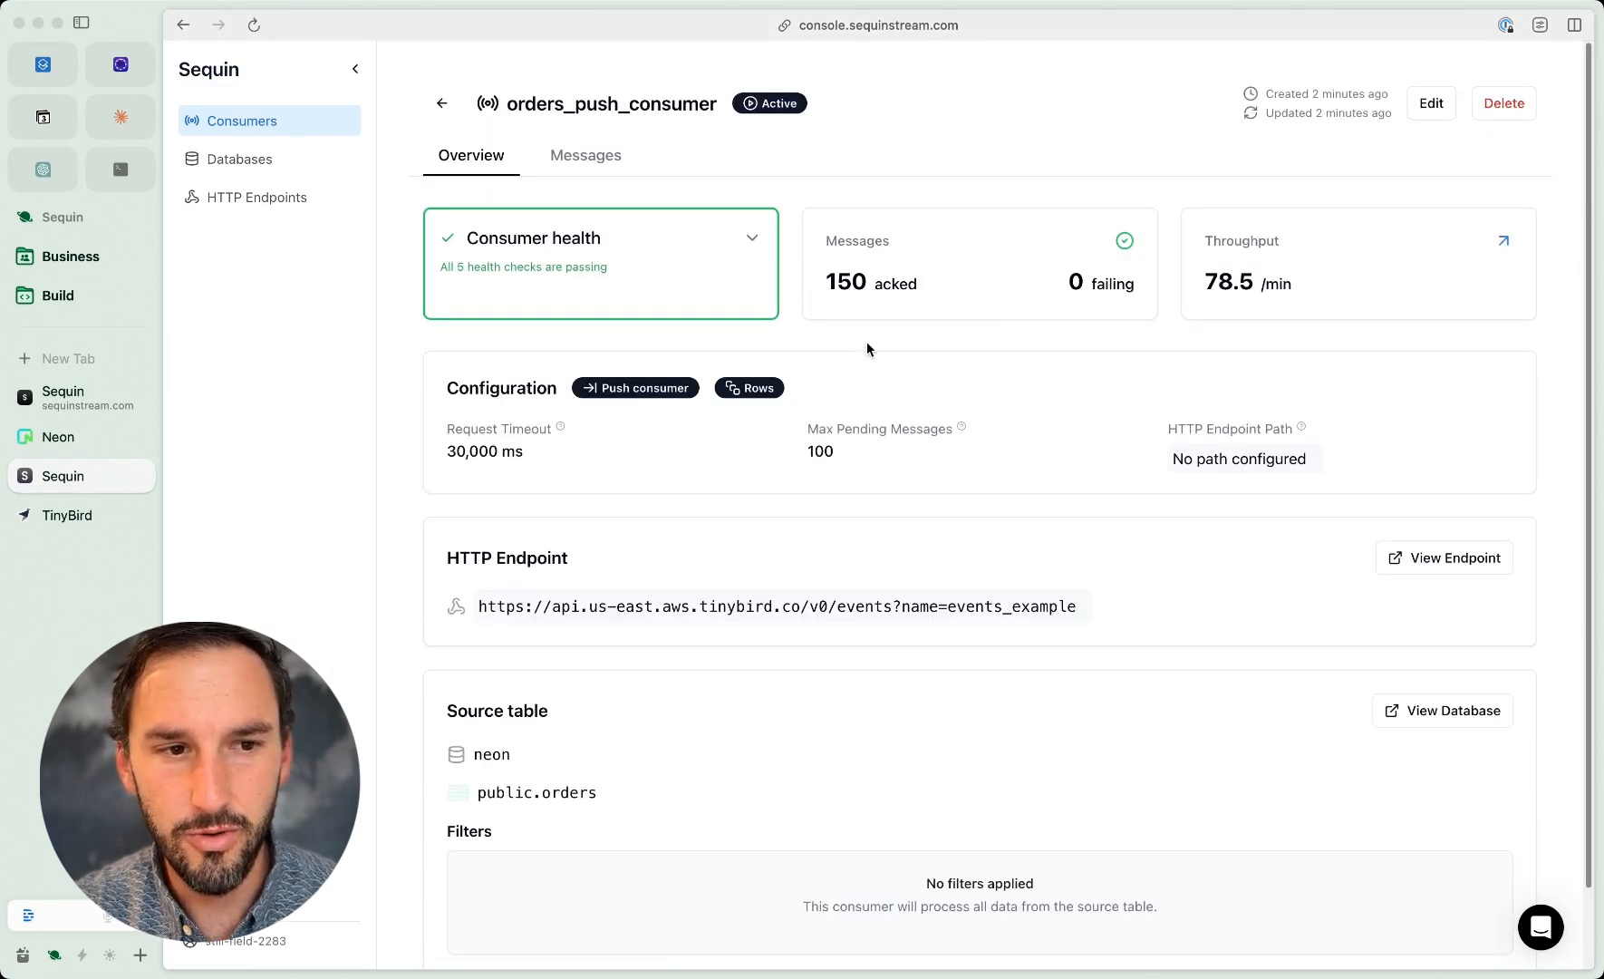
left_click(60, 518)
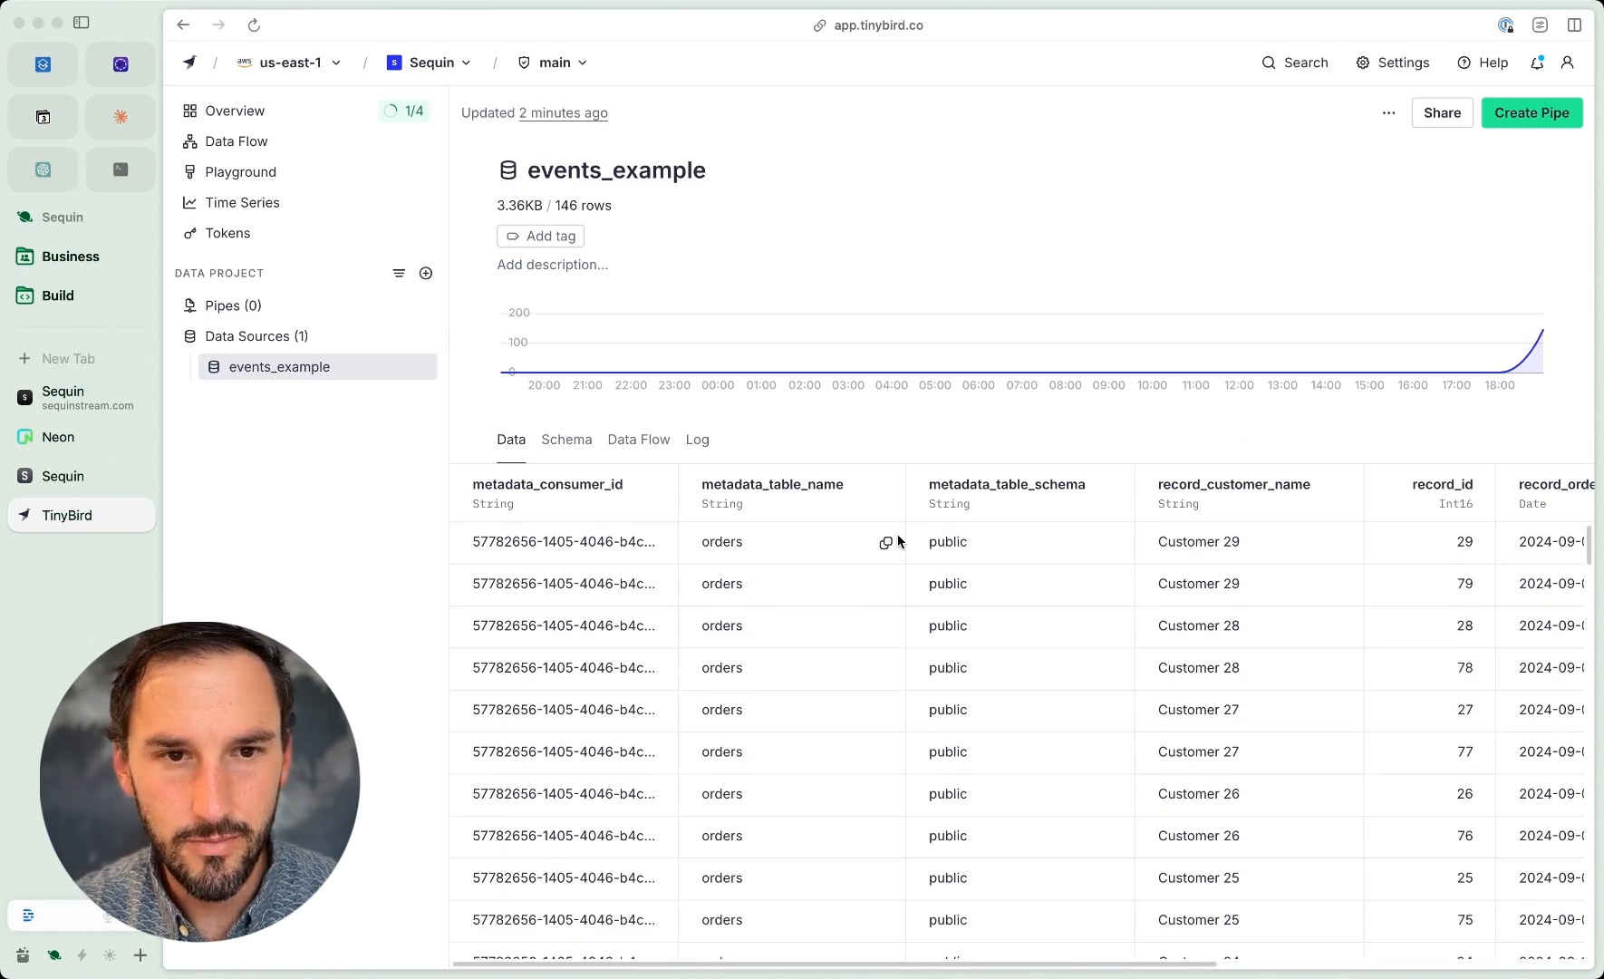
scroll(834, 751, "down", 10)
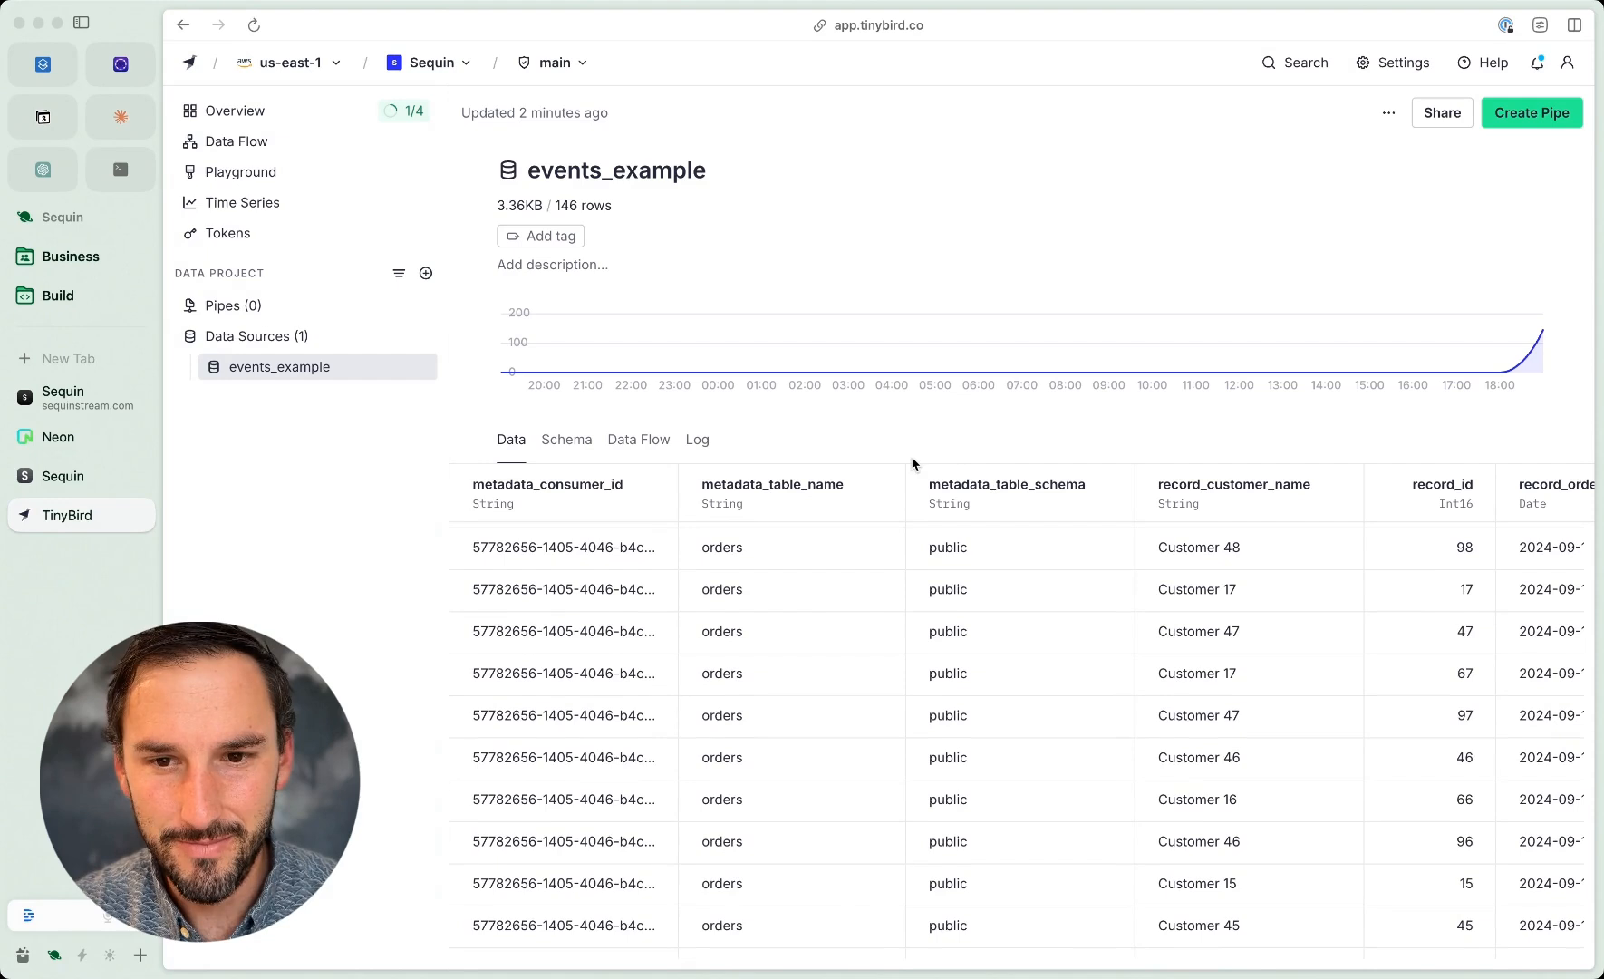
scroll(1039, 840, "down", 10)
scroll(1039, 841, "down", 5)
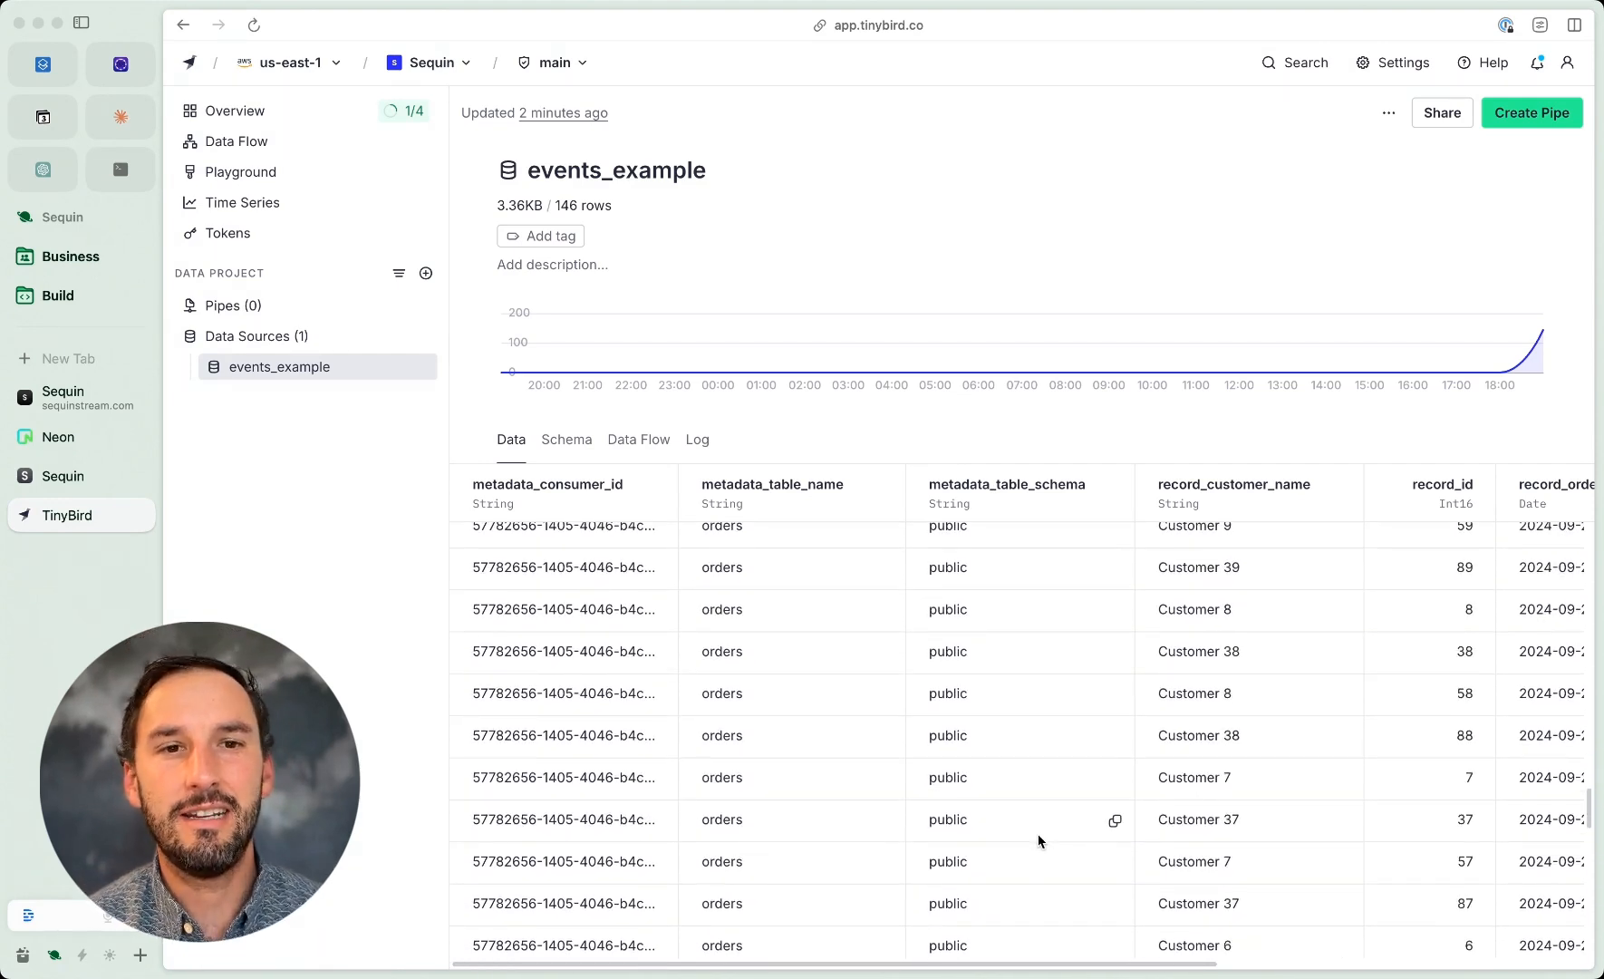